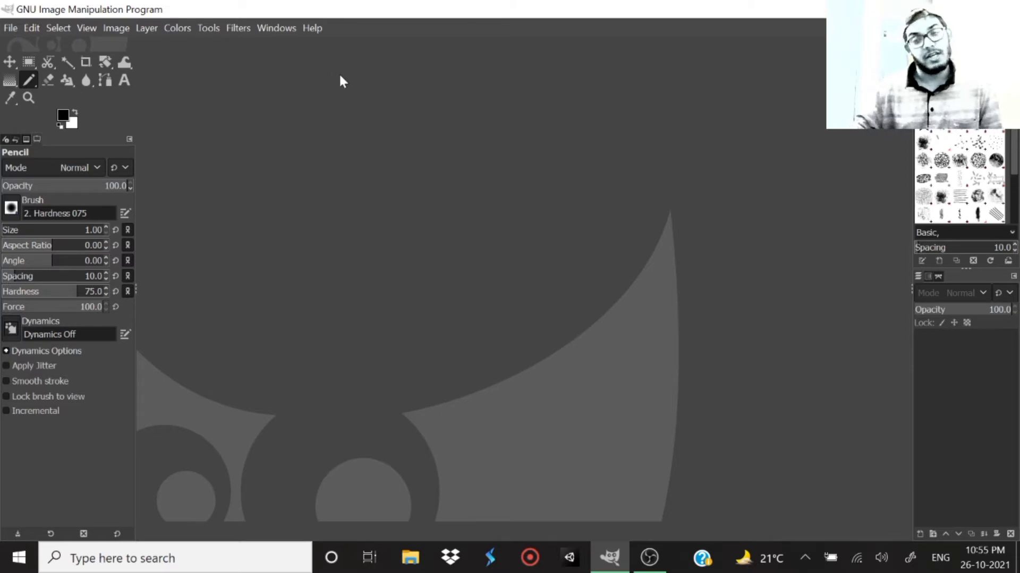
Step: Create a new image 32 pixels wide and 32 pixels high
left_click(9, 27)
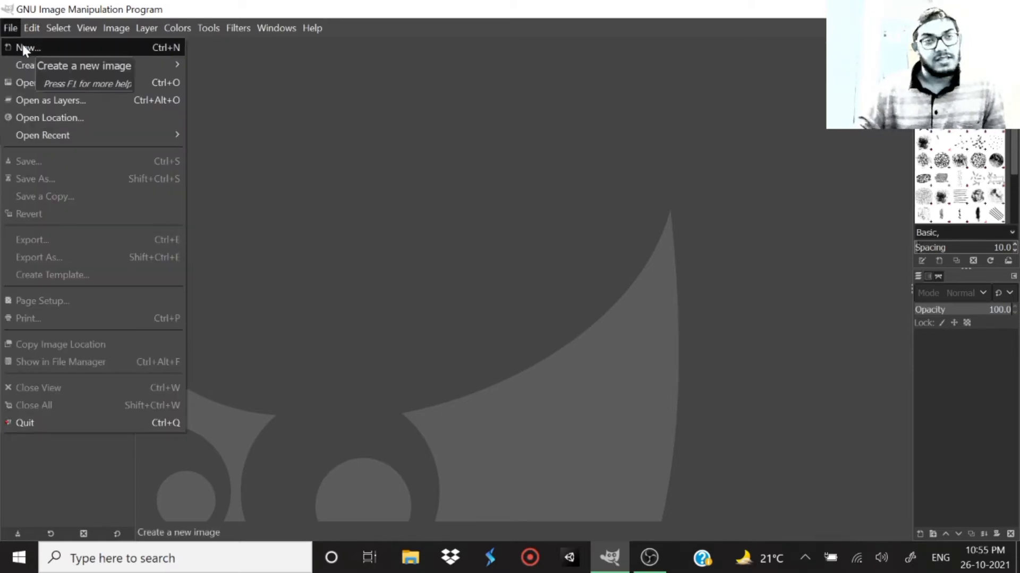
left_click(23, 47)
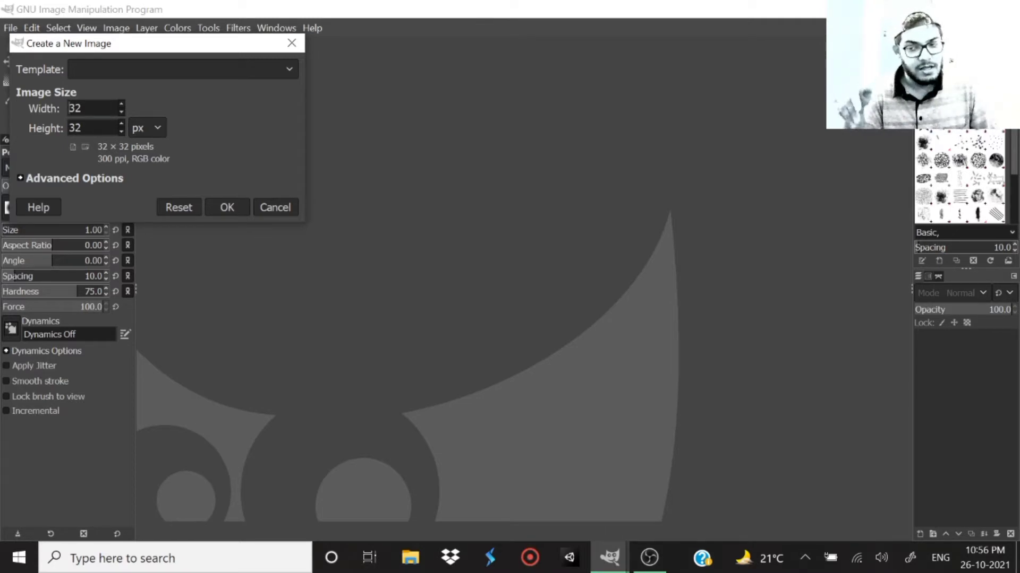
left_click(225, 207)
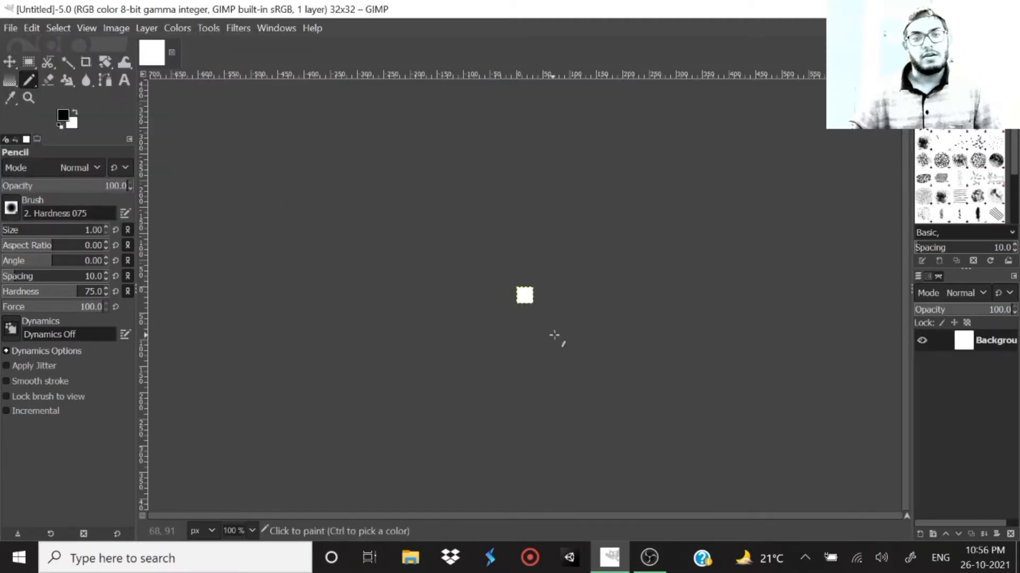
scroll(545, 303, "up", 3)
scroll(541, 264, "up", 5)
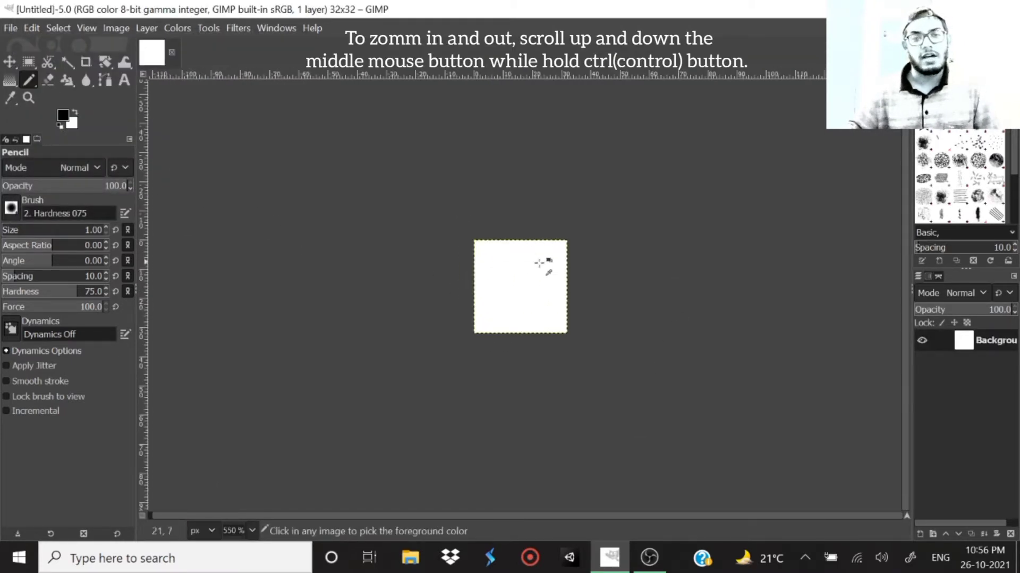
scroll(502, 292, "up", 1)
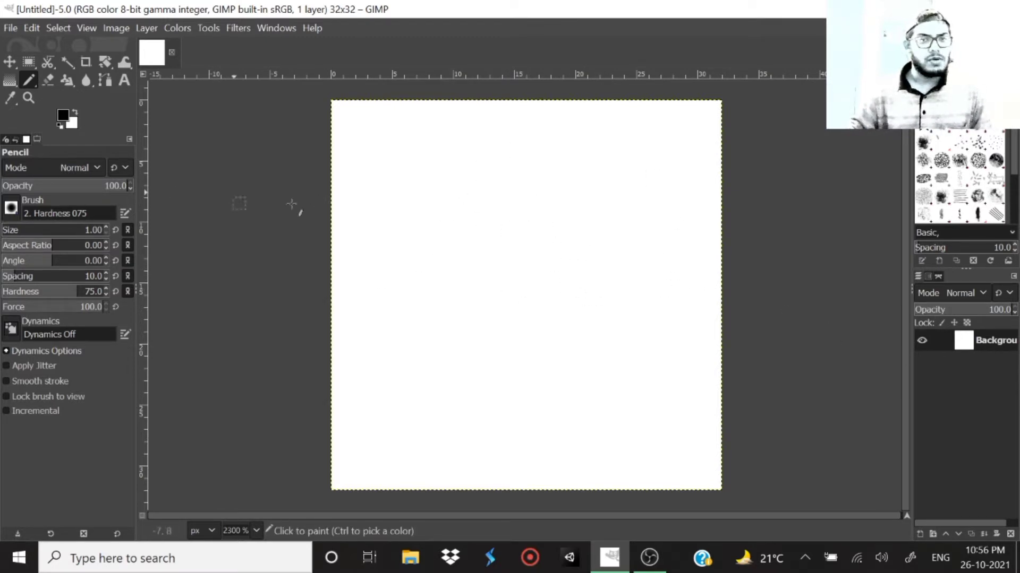
mouse_move(398, 163)
left_mouse_down()
mouse_move(443, 335)
mouse_move(587, 386)
mouse_move(660, 240)
mouse_move(591, 127)
mouse_move(458, 115)
mouse_move(407, 143)
mouse_move(436, 312)
mouse_move(593, 299)
mouse_move(470, 190)
mouse_move(544, 215)
left_mouse_up()
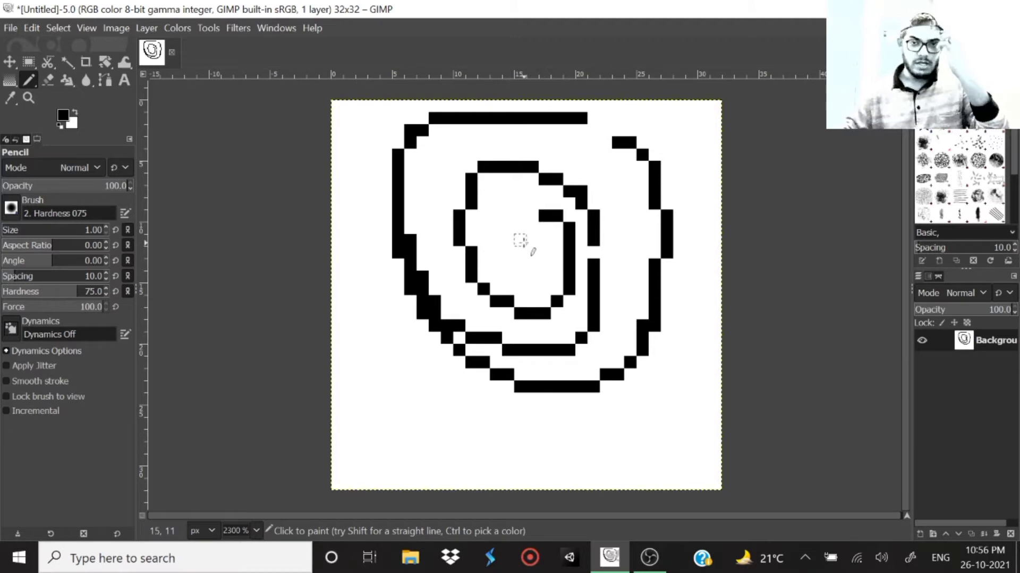
key("ctrl+z")
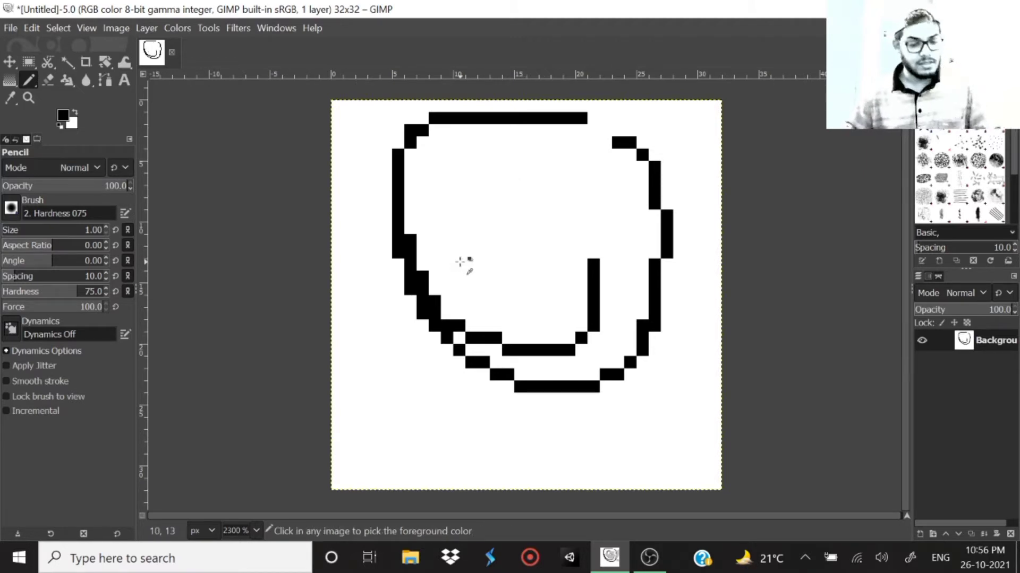
key("ctrl+z")
key("ctrl+z")
key("ctrl+z")
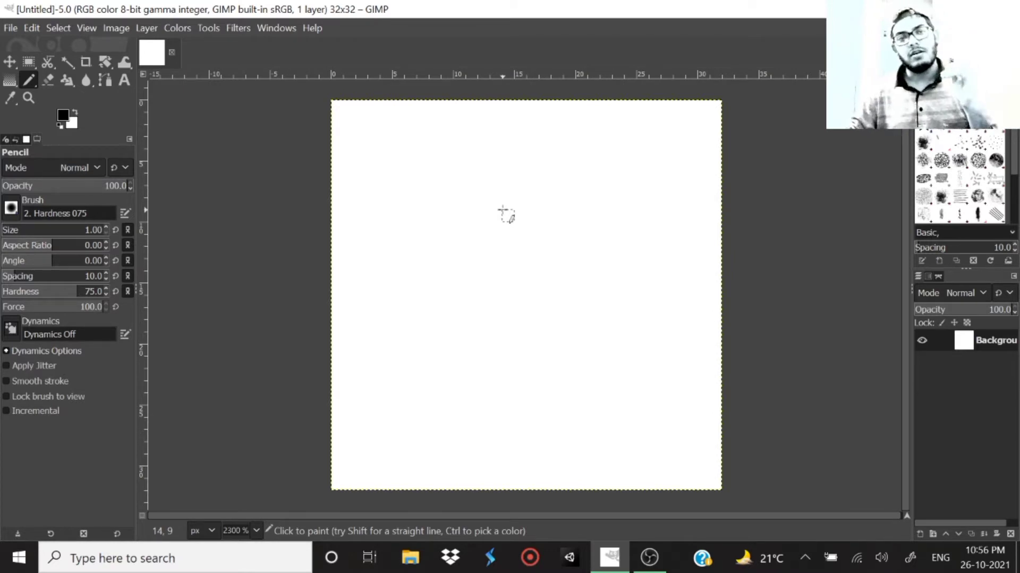
left_click(361, 130)
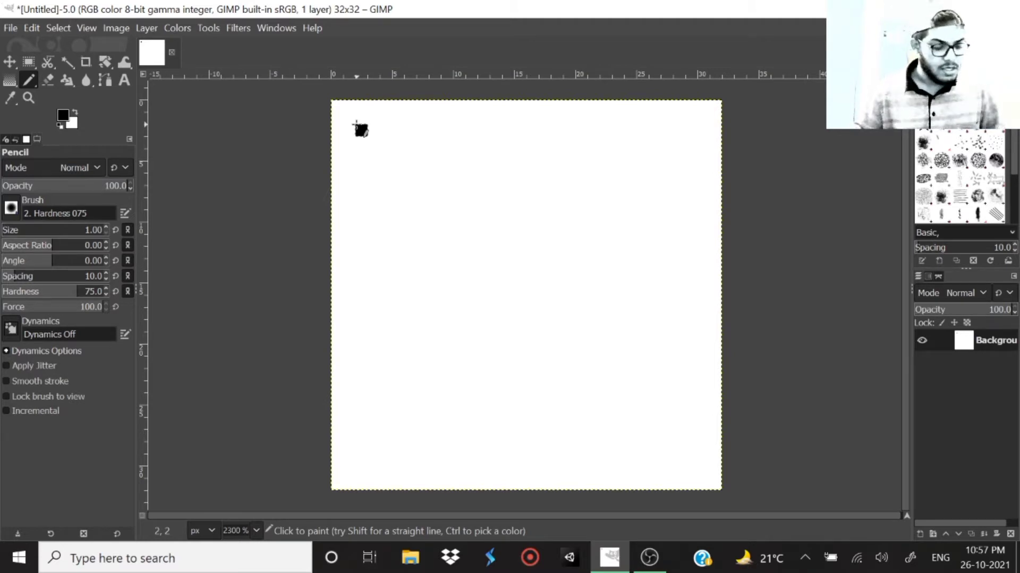
key("ctrl+z")
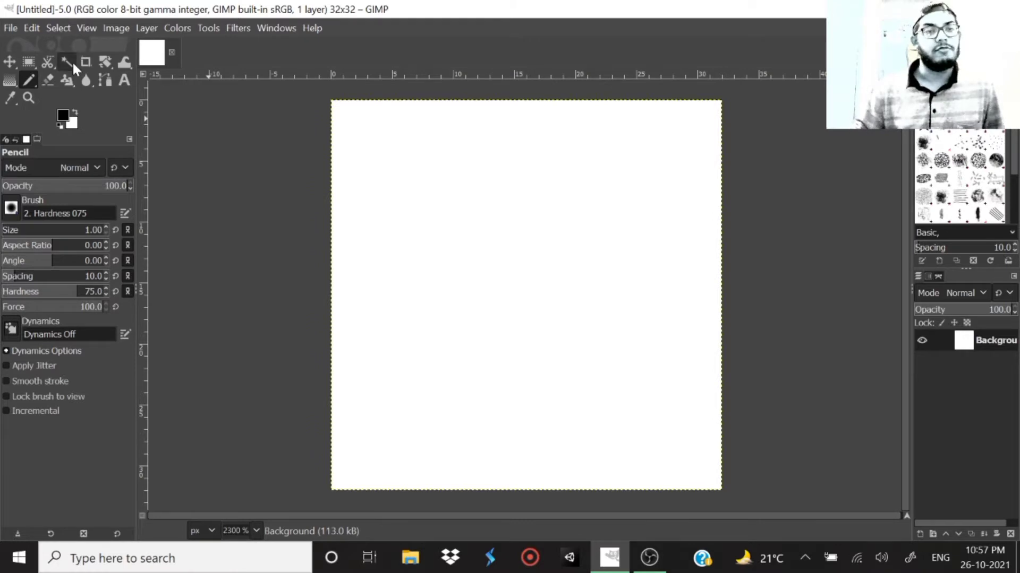
Step: Add an alpha channel to the background layer
right_click(976, 346)
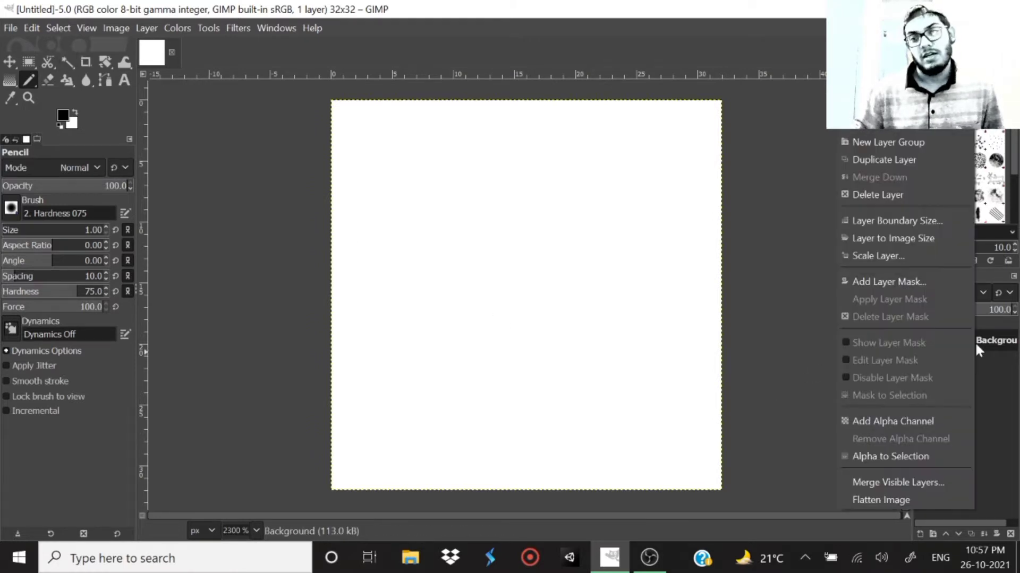
left_click(707, 345)
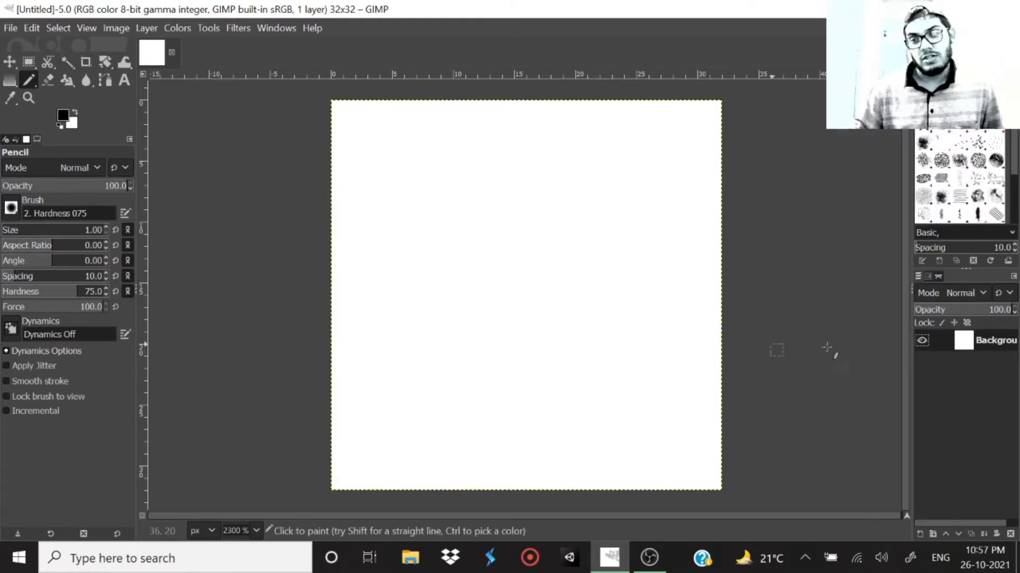
right_click(982, 343)
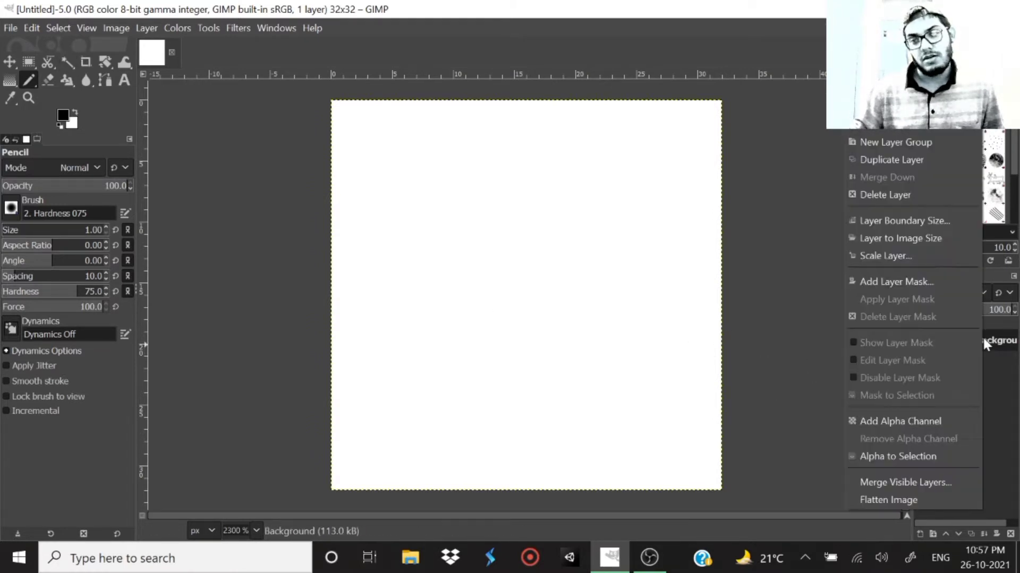
left_click(894, 420)
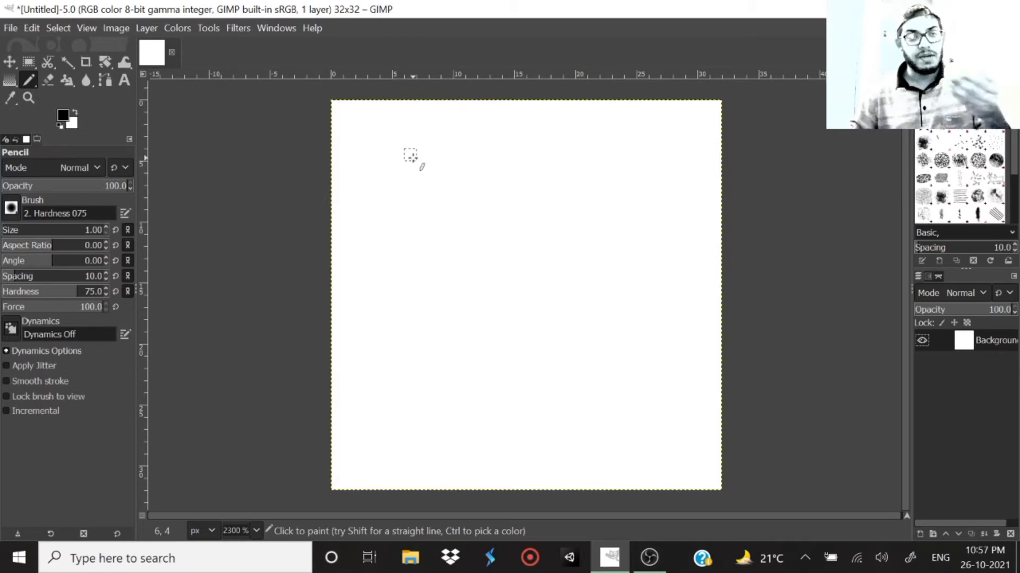
Step: Select the entire white background with Fuzzy Select and delete it to leave the canvas transparent
left_click(66, 62)
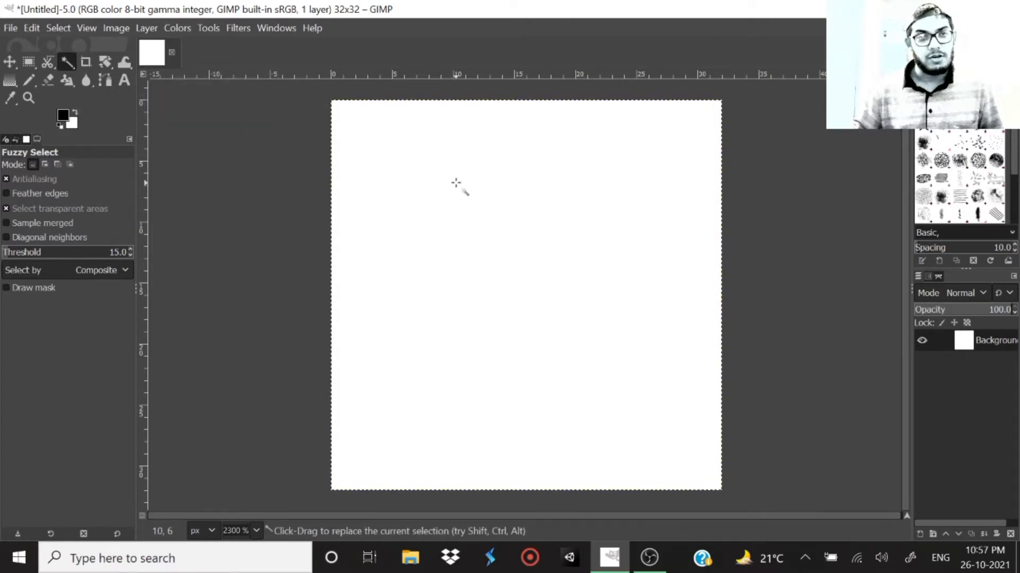
left_click(65, 61)
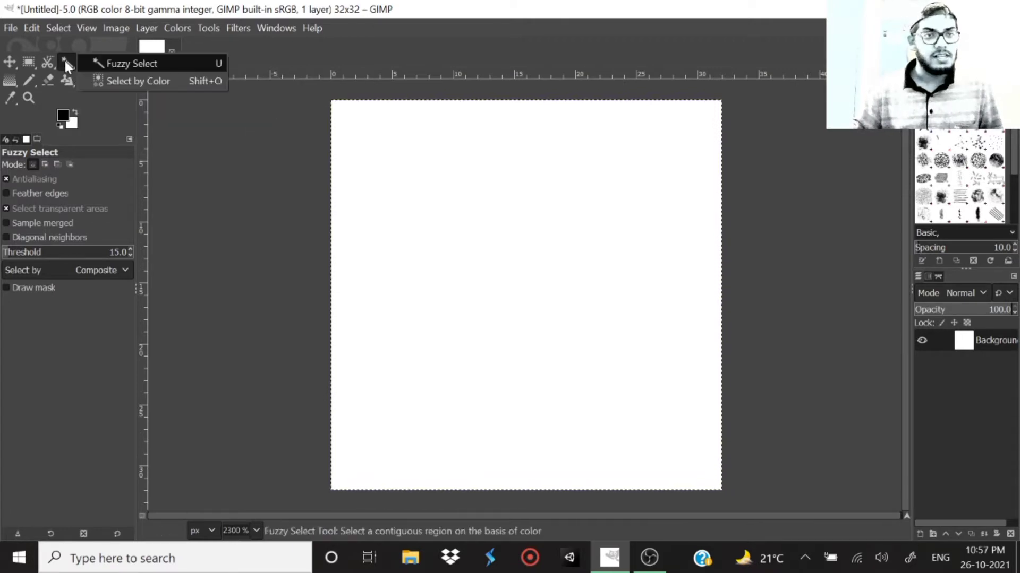
left_click(68, 63)
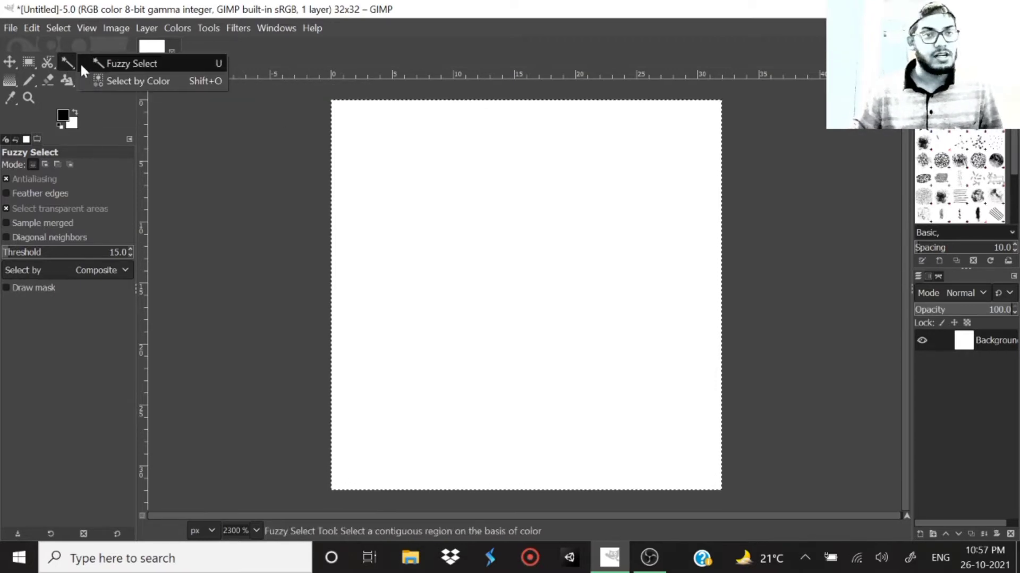
left_click(107, 65)
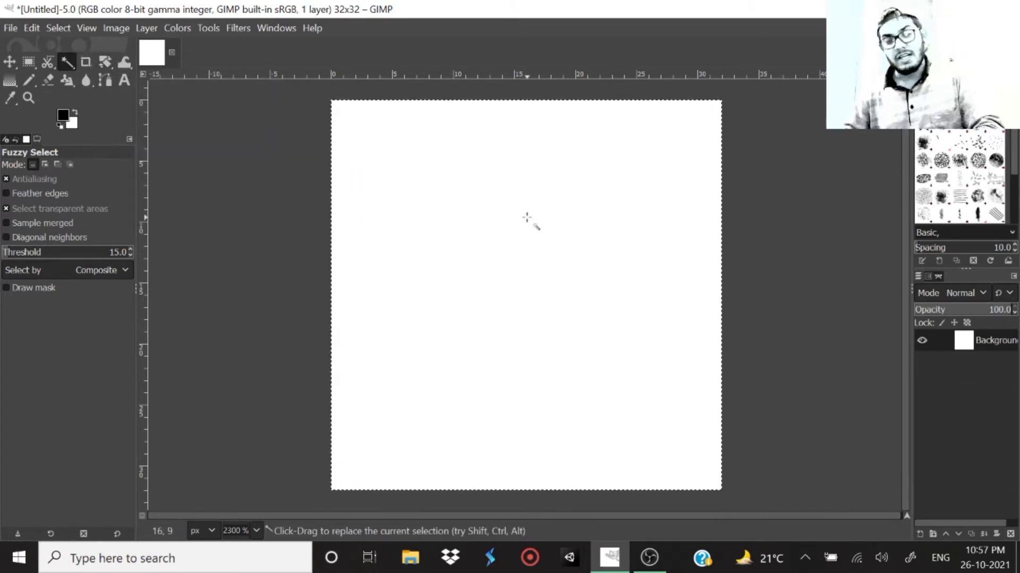
key("Delete")
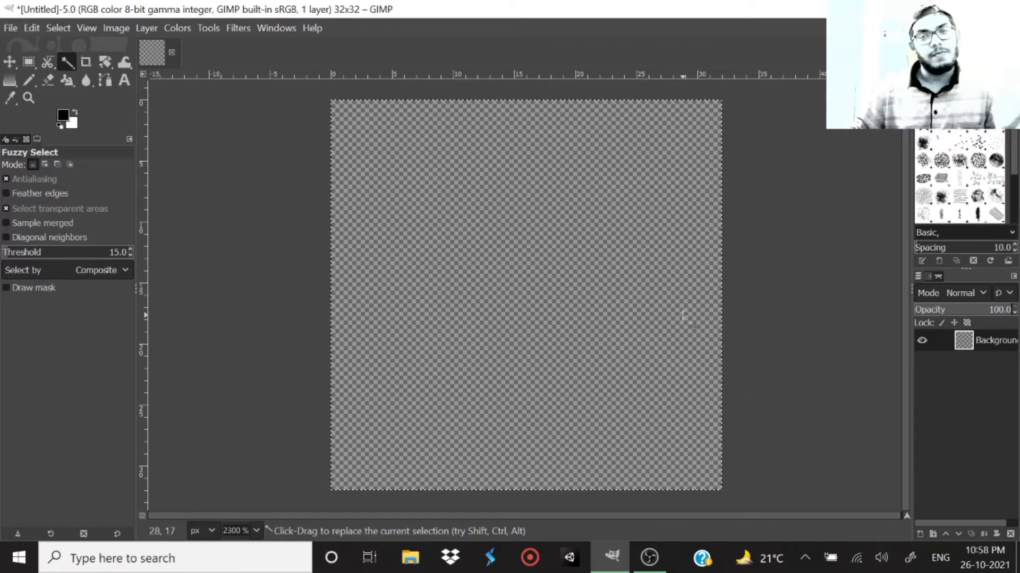
scroll(578, 181, "up", 2, "ctrl")
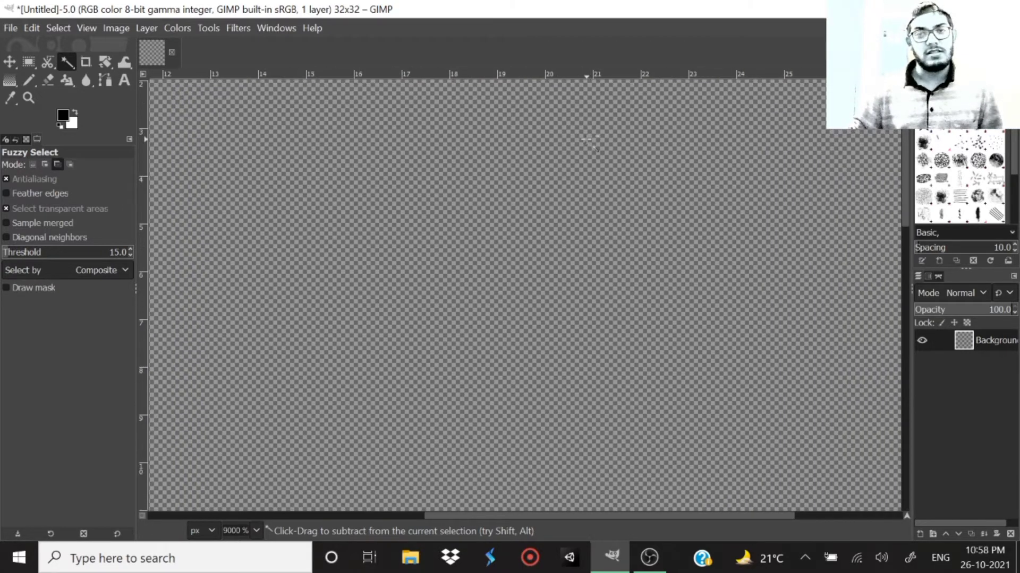
scroll(591, 142, "down", 2, "ctrl")
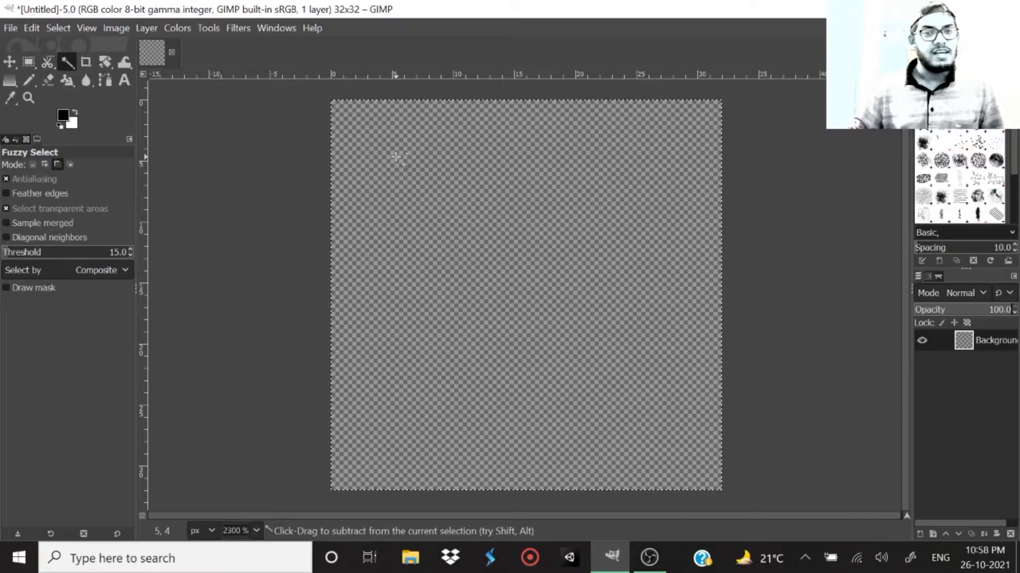
scroll(393, 139, "up", 6)
scroll(393, 139, "down", 6)
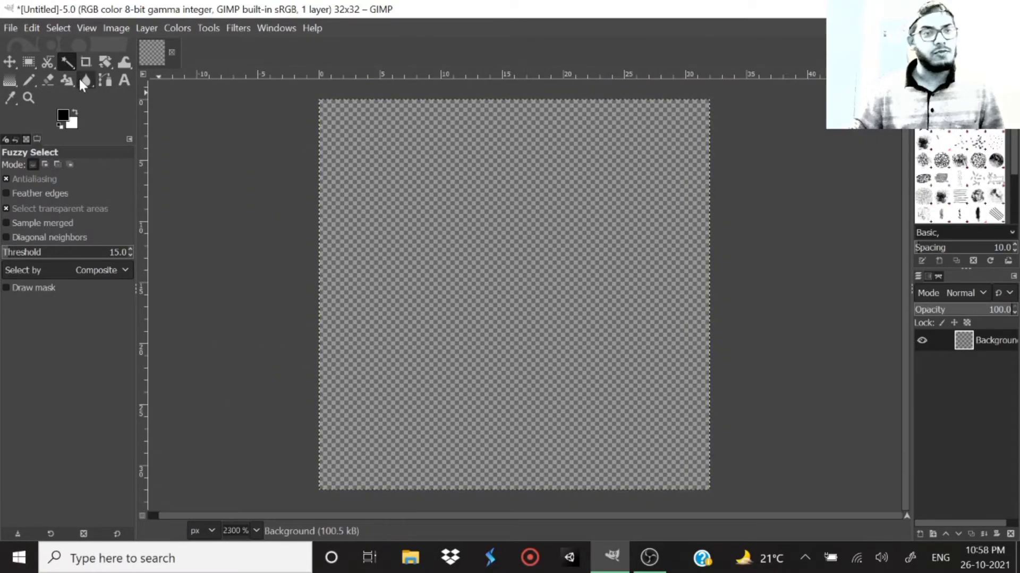
left_click(26, 80)
mouse_move(447, 178)
left_mouse_down()
mouse_move(435, 227)
mouse_move(473, 253)
mouse_move(519, 202)
mouse_move(507, 179)
left_mouse_up()
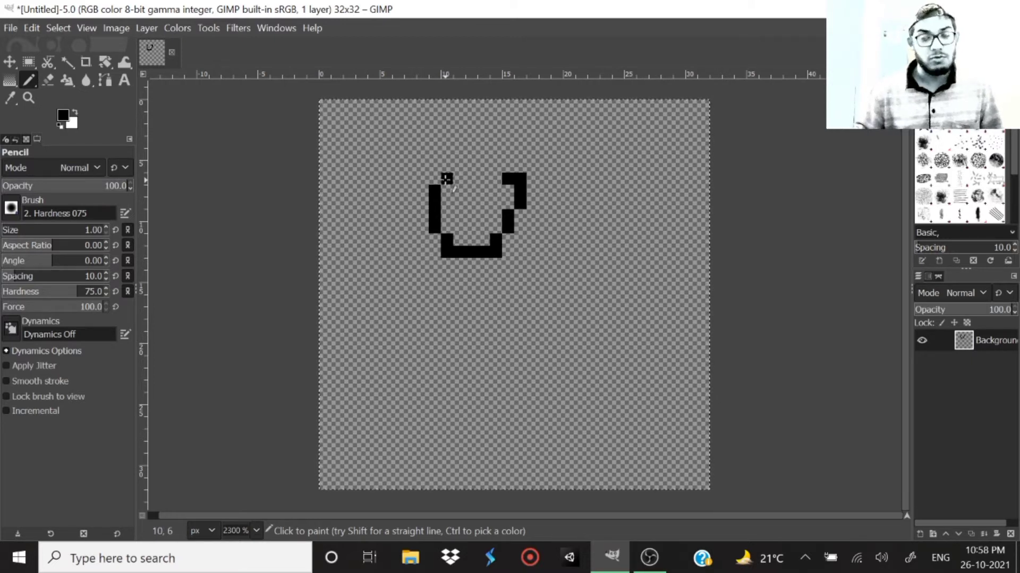
mouse_move(483, 143)
left_mouse_down()
mouse_move(497, 246)
mouse_move(546, 266)
mouse_move(475, 139)
mouse_move(508, 242)
left_mouse_up()
key("ctrl+z")
key("ctrl+z")
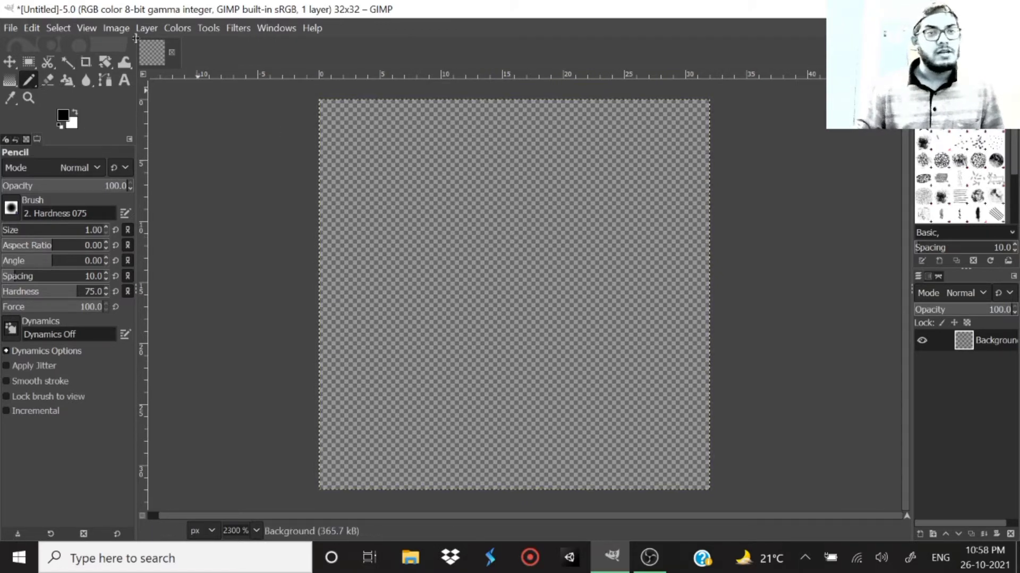
Step: Turn on the display of the image grid over the canvas
left_click(83, 28)
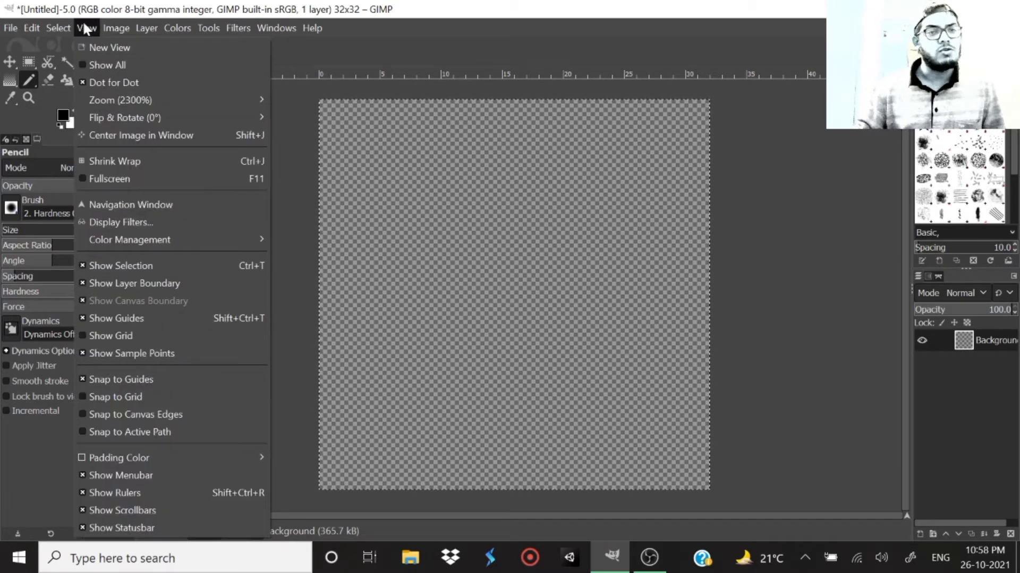
left_click(110, 333)
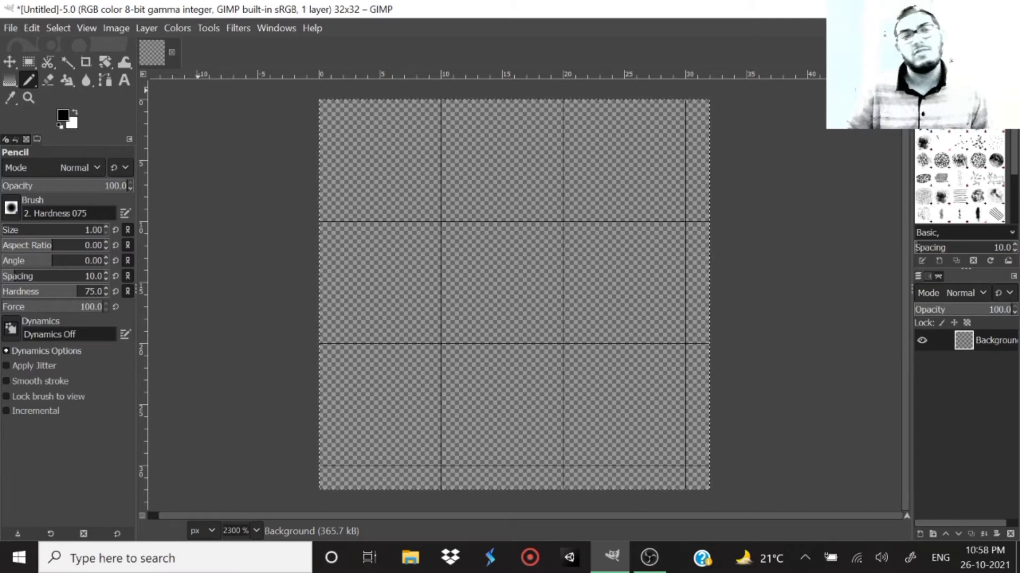
left_click(86, 24)
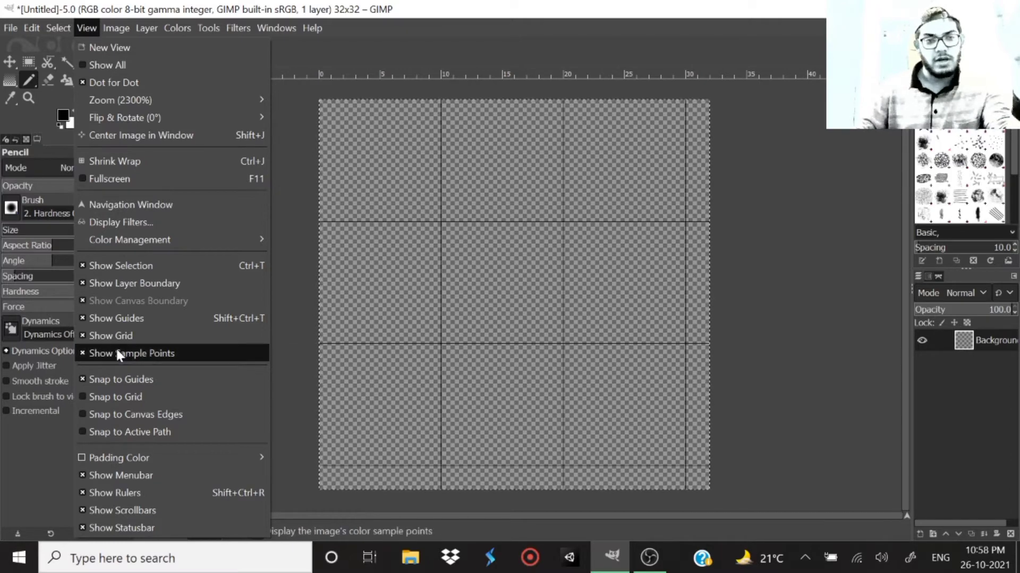
left_click(446, 326)
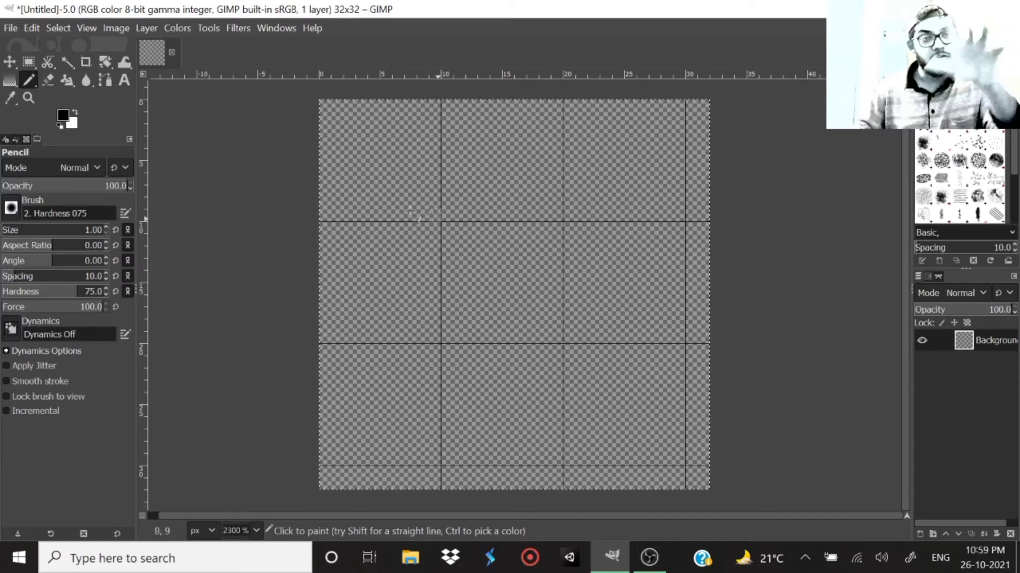
left_click(87, 26)
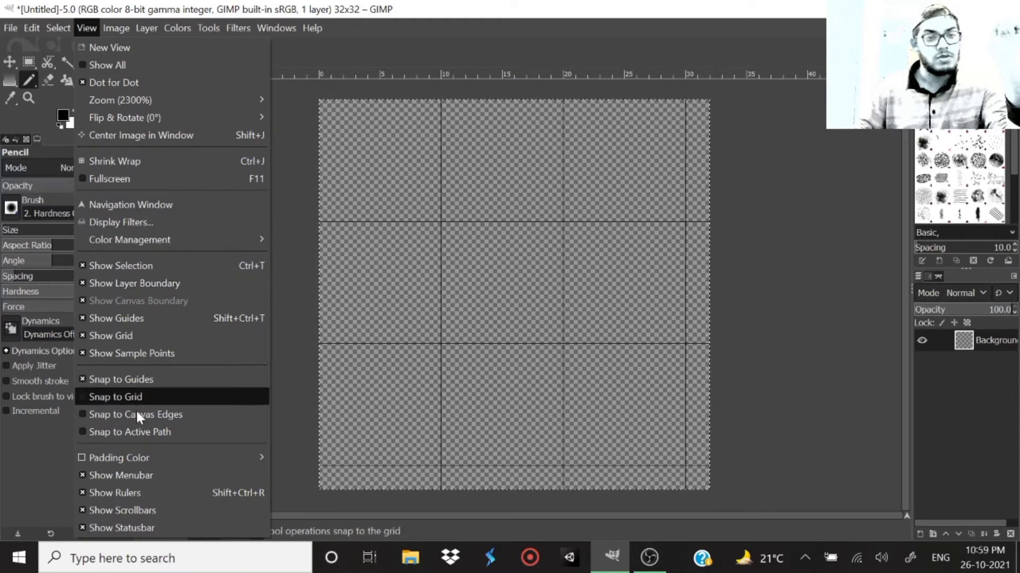
mouse_move(113, 24)
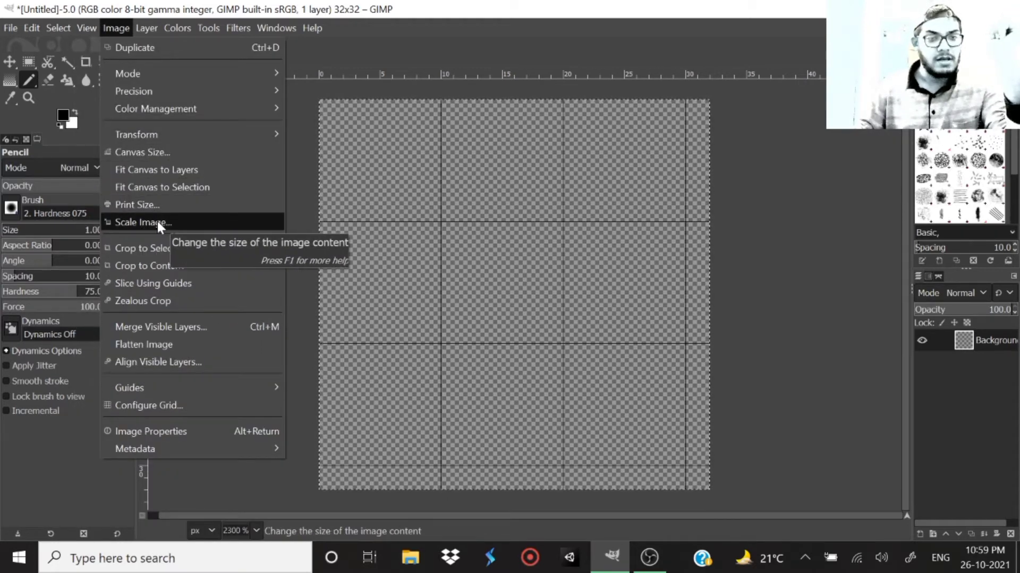
left_click(145, 406)
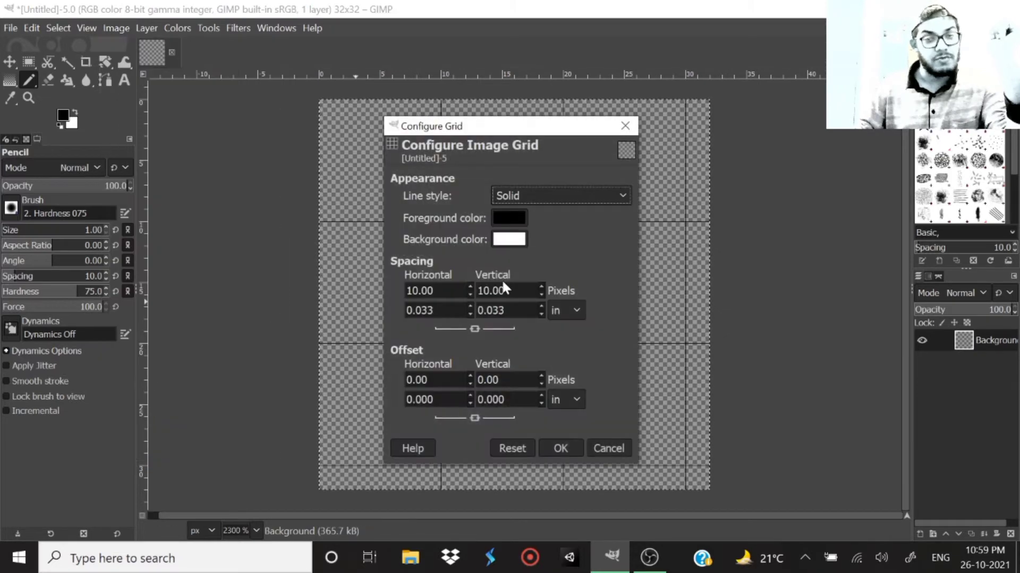
left_click(625, 126)
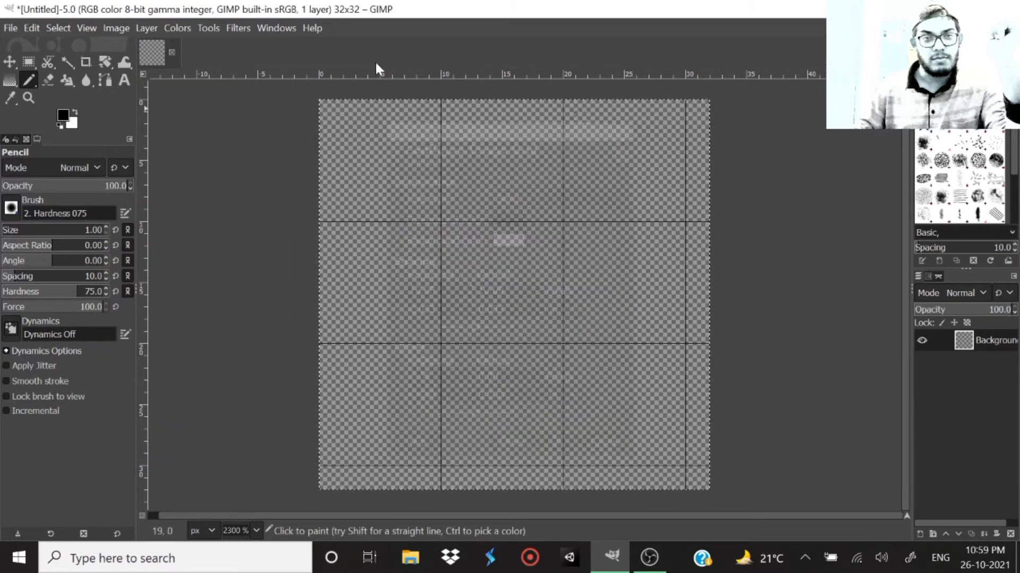
Step: Open the image grid configuration and accept black (000000) as the grid's foreground color
left_click(117, 27)
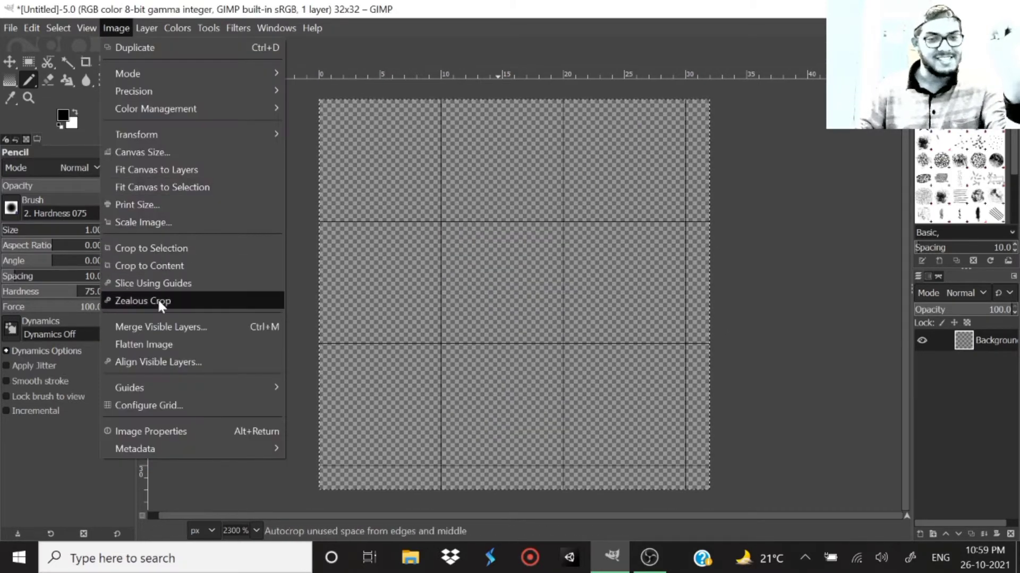
left_click(147, 406)
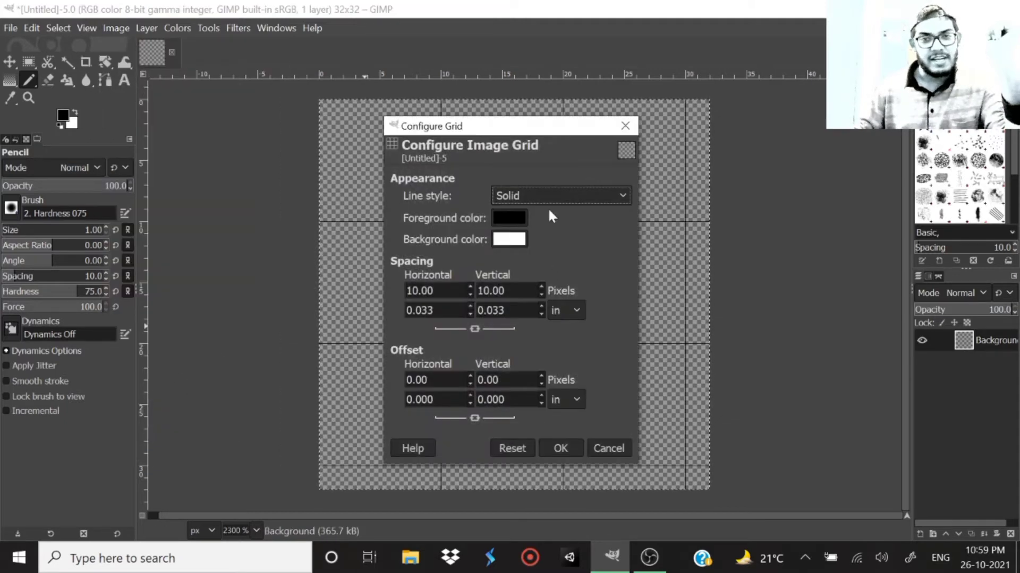
left_click_drag(533, 127, 276, 123)
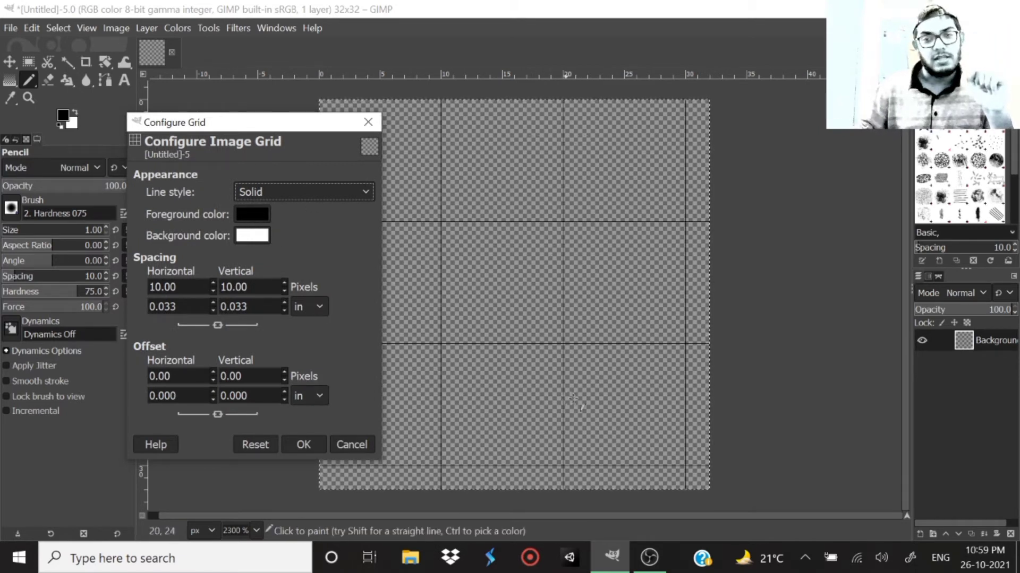
left_click(255, 213)
left_click_drag(211, 193, 235, 139)
left_click(187, 201)
left_click_drag(176, 214, 140, 290)
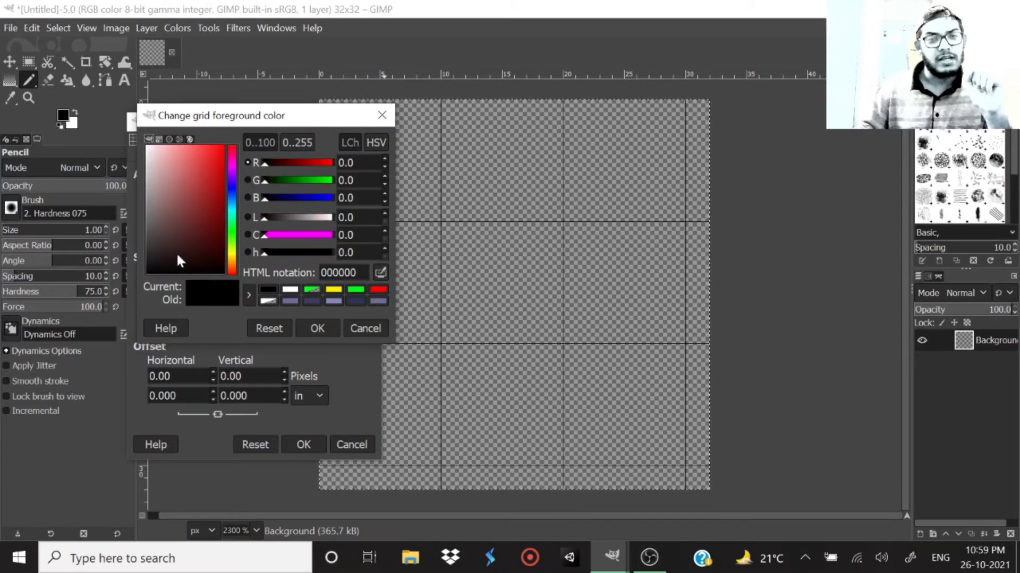
left_click(316, 329)
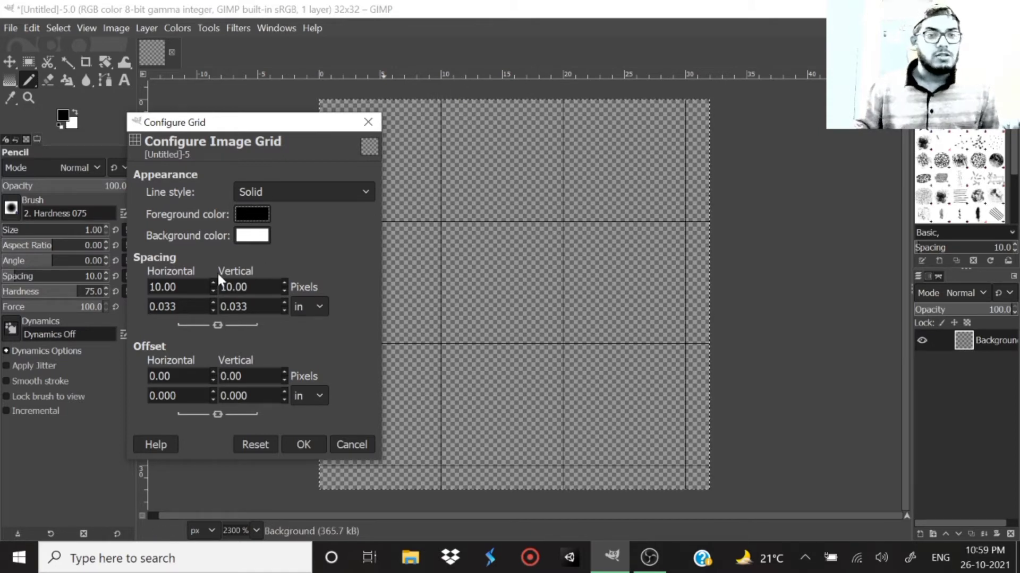
Step: Set the grid spacing to 1 pixel horizontally and vertically and apply the grid configuration
double_click(170, 287)
triple_click(170, 286)
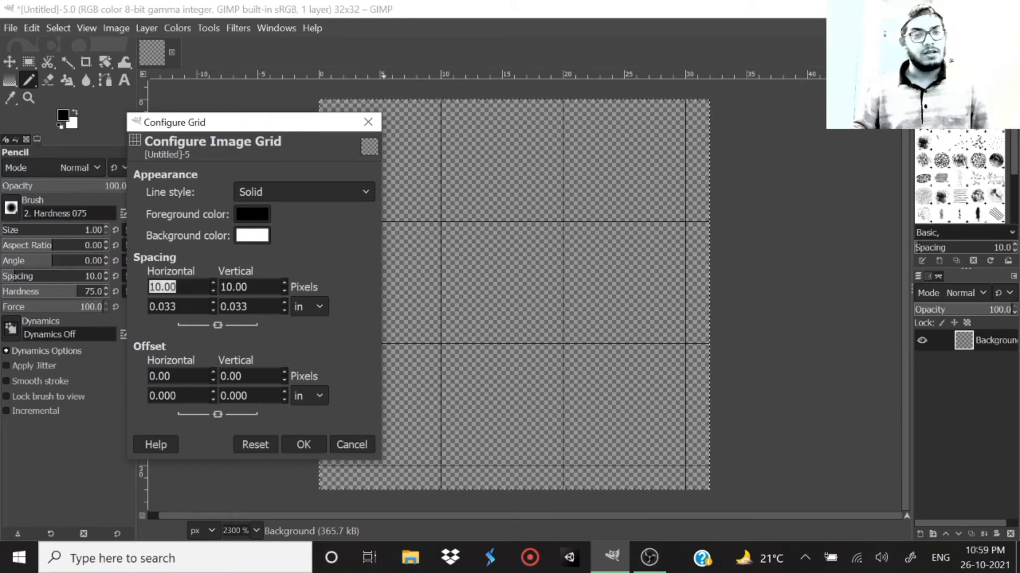
type("1")
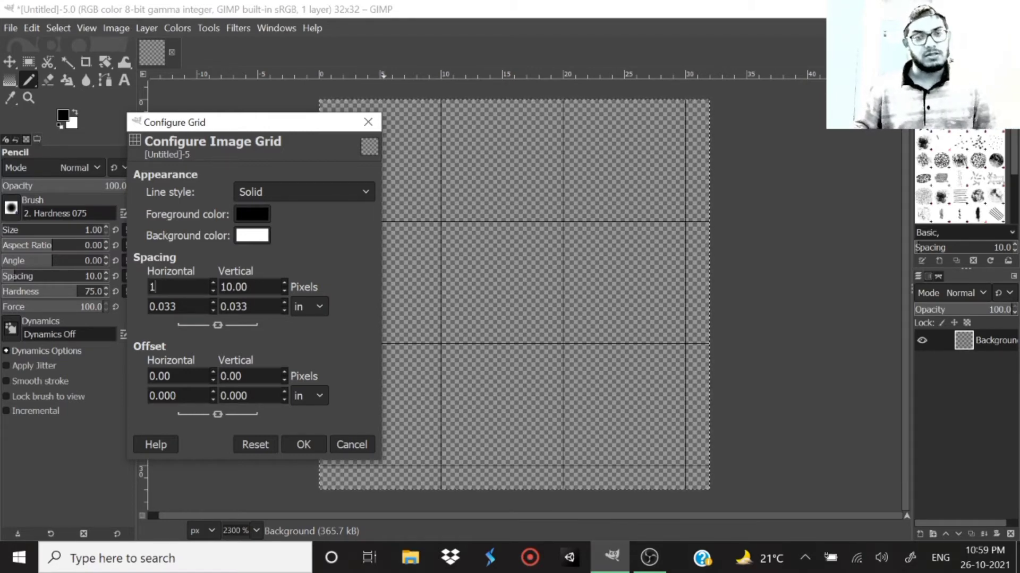
key("Return")
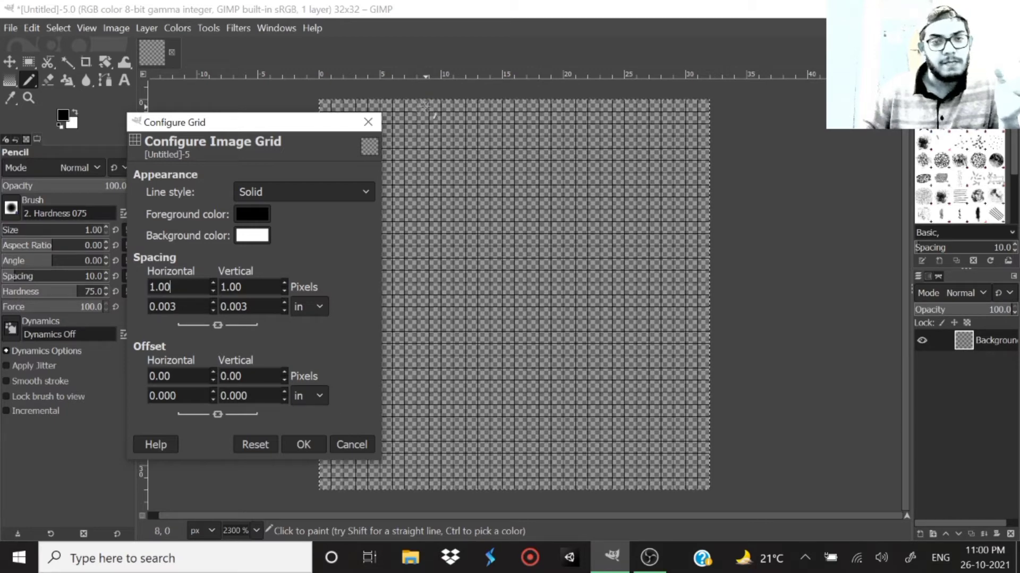
left_click(304, 445)
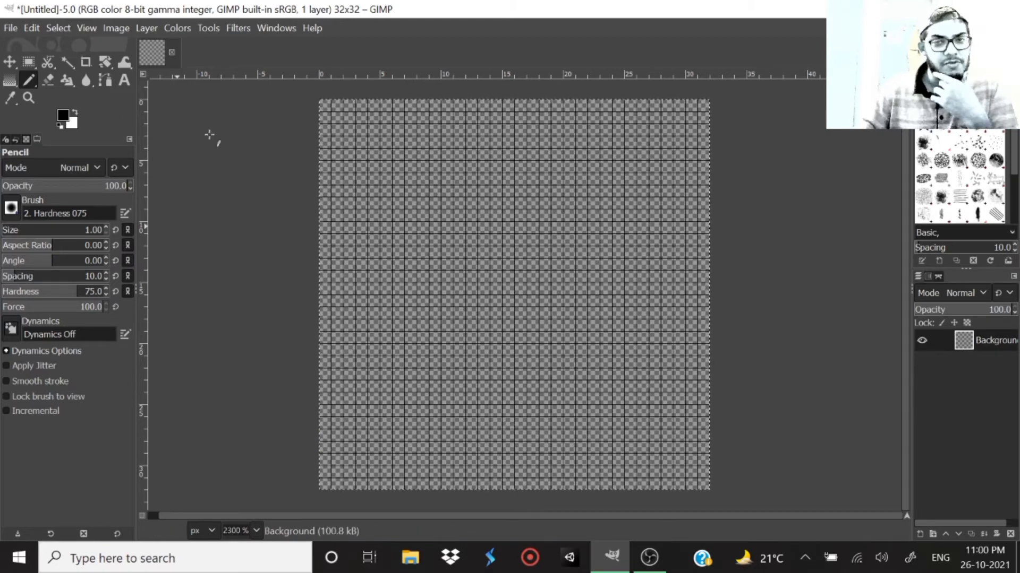
Step: Draw a closed black oval outline about 23 pixels across with the Pencil, plus a small thick ring about 9 pixels wide inside it
mouse_move(483, 215)
left_mouse_down()
mouse_move(424, 318)
mouse_move(609, 412)
mouse_move(505, 163)
mouse_move(352, 233)
mouse_move(412, 366)
left_mouse_up()
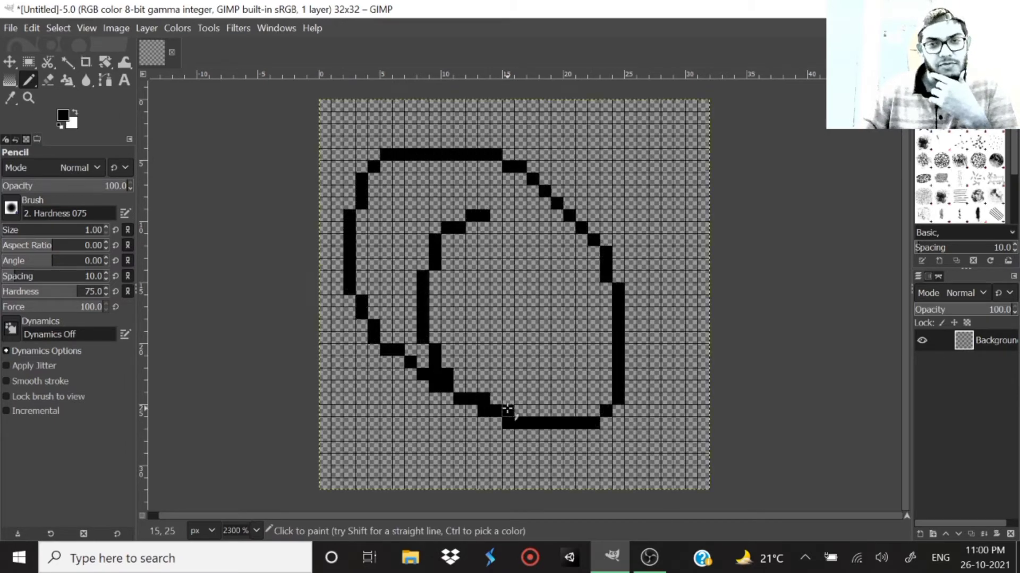
key("ctrl+z")
mouse_move(475, 166)
left_mouse_down()
mouse_move(410, 192)
mouse_move(412, 344)
mouse_move(527, 428)
mouse_move(634, 404)
mouse_move(640, 251)
mouse_move(540, 181)
mouse_move(481, 166)
left_mouse_up()
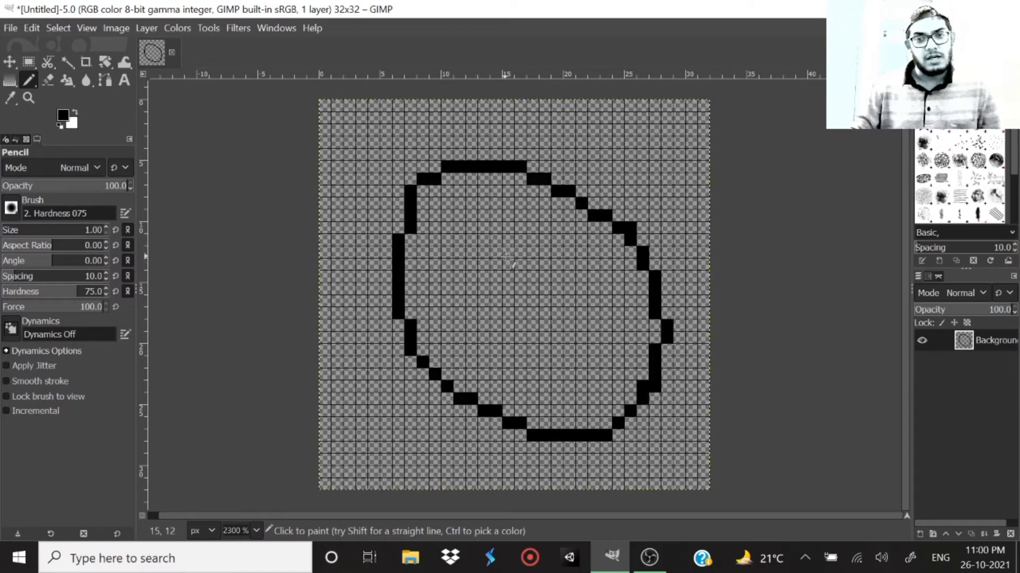
mouse_move(519, 252)
left_mouse_down()
mouse_move(496, 300)
mouse_move(536, 336)
mouse_move(548, 310)
mouse_move(542, 264)
mouse_move(512, 251)
mouse_move(533, 264)
mouse_move(517, 240)
mouse_move(495, 239)
mouse_move(517, 241)
mouse_move(501, 241)
mouse_move(498, 277)
mouse_move(517, 324)
mouse_move(543, 341)
mouse_move(553, 299)
mouse_move(545, 263)
mouse_move(486, 251)
mouse_move(508, 251)
mouse_move(487, 263)
mouse_move(489, 299)
mouse_move(538, 339)
mouse_move(565, 346)
mouse_move(549, 315)
mouse_move(558, 295)
mouse_move(570, 299)
mouse_move(585, 346)
mouse_move(579, 297)
mouse_move(558, 292)
mouse_move(579, 300)
mouse_move(556, 276)
left_mouse_up()
left_click(496, 240)
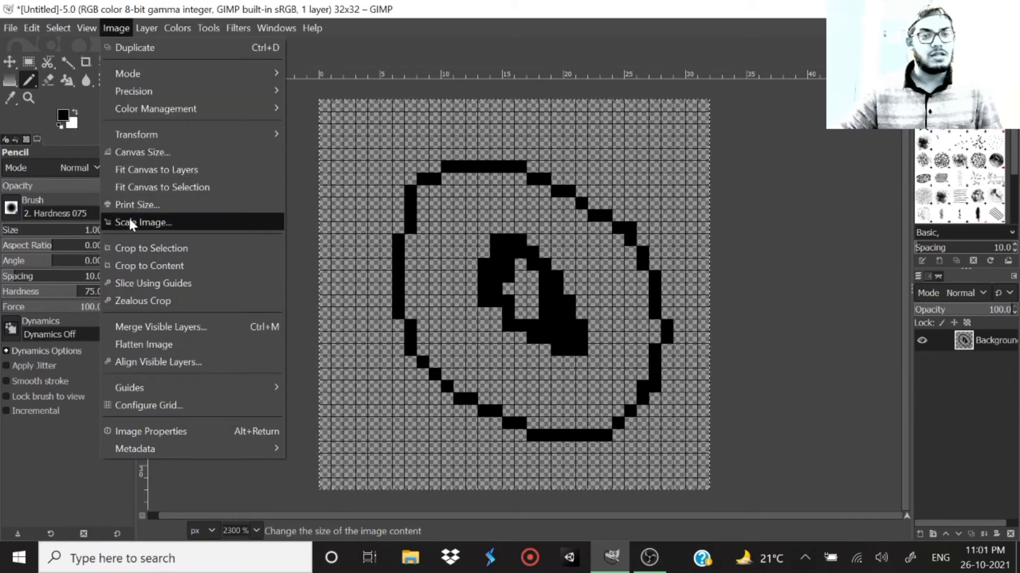
Step: Scale the image to 512 × 512 pixels using Cubic interpolation
left_click(130, 222)
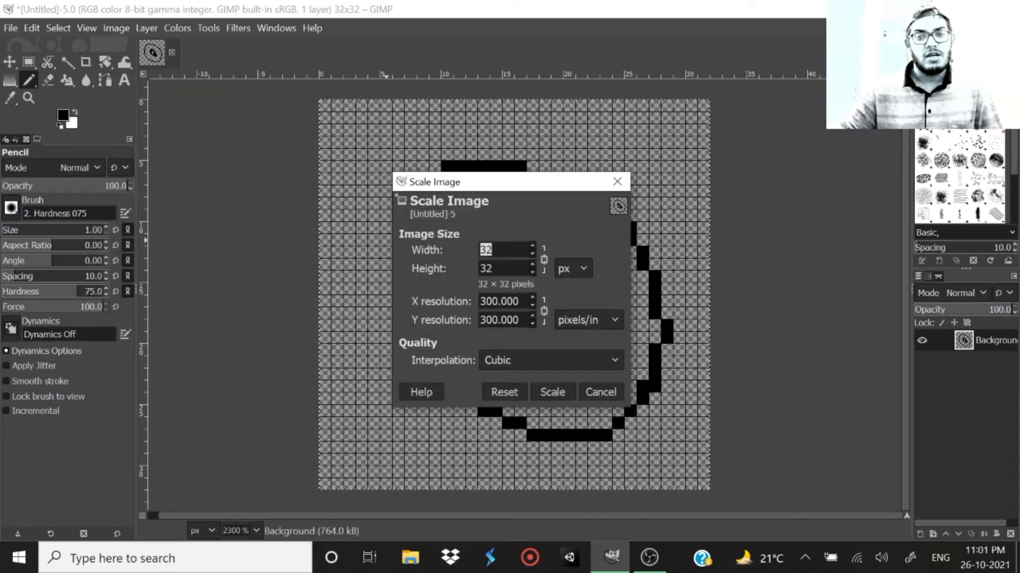
type("512")
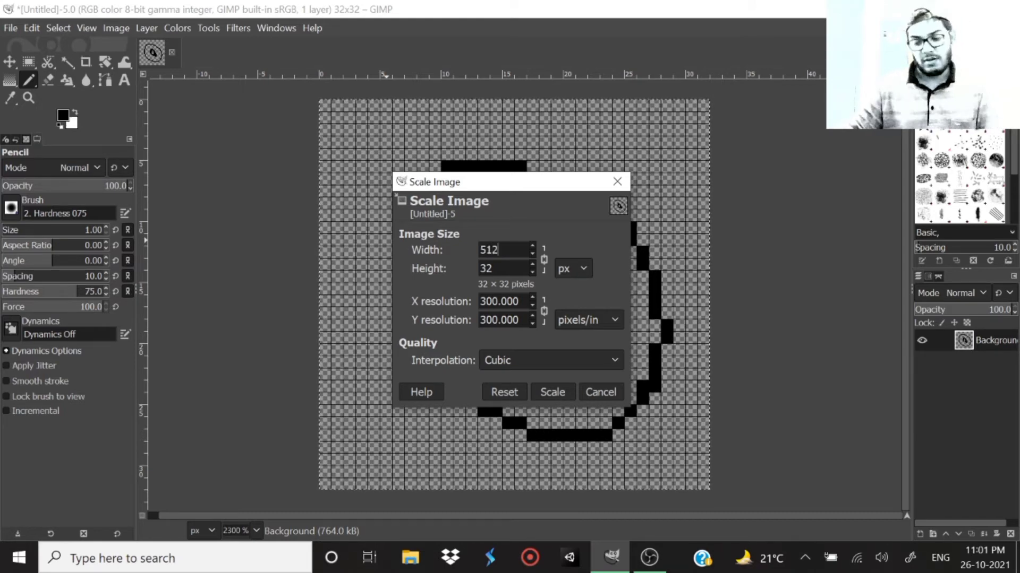
key("Return")
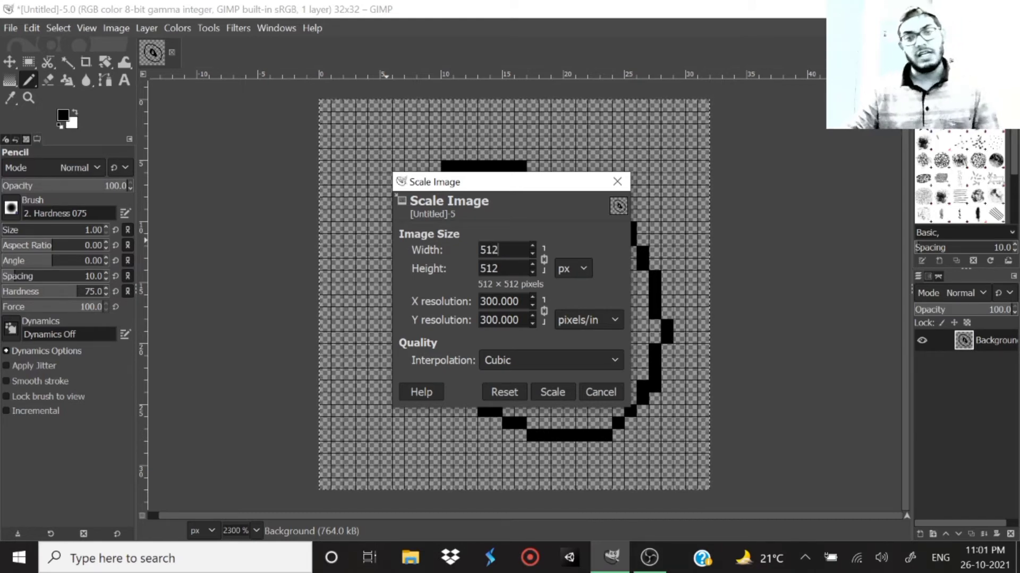
left_click(547, 390)
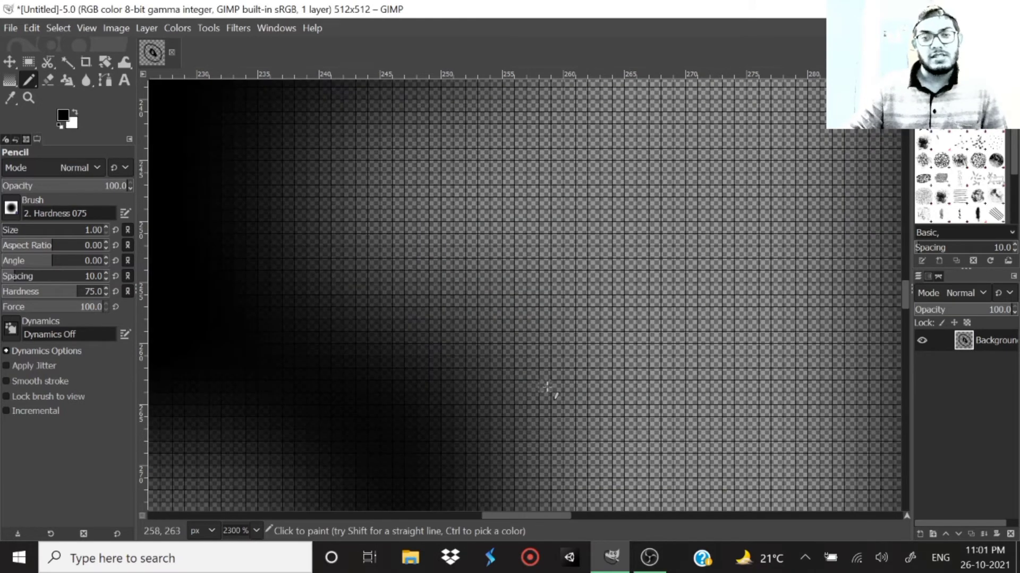
Step: Examine the edge sharpness of the scaled drawing, both close up and as a whole
scroll(508, 306, "down", 2)
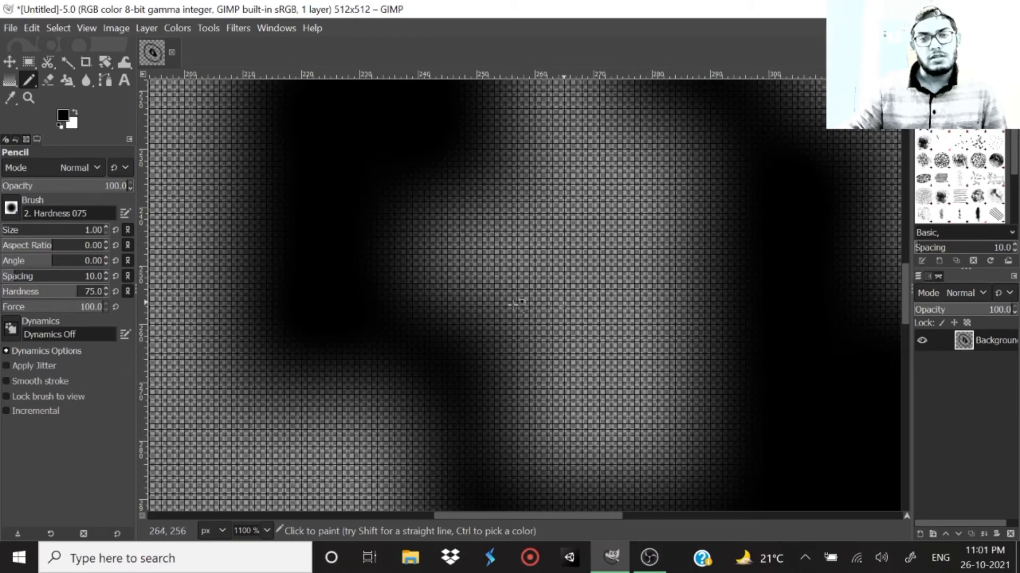
scroll(484, 311, "down", 2)
scroll(484, 311, "down", 6)
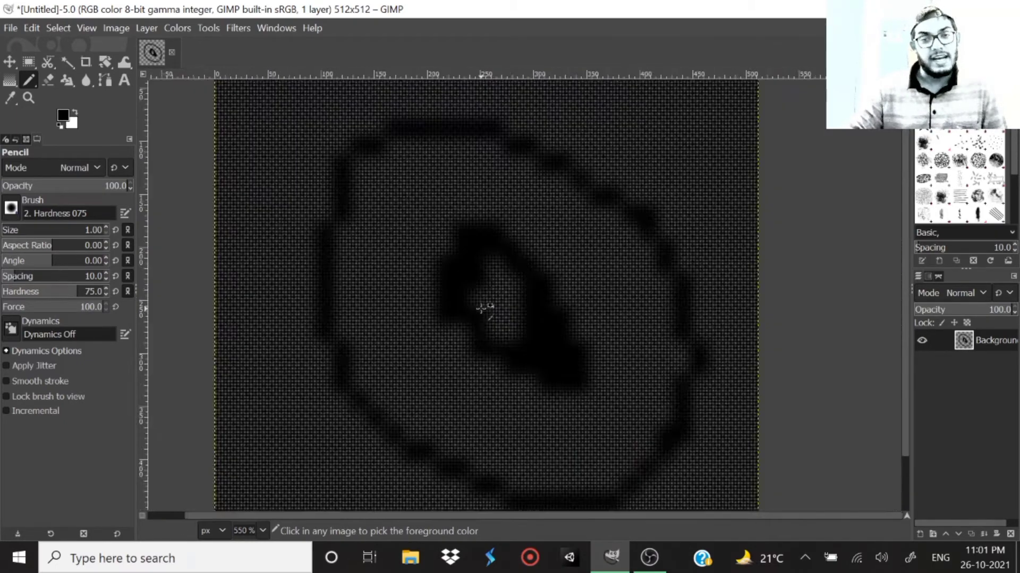
scroll(484, 311, "up", 3)
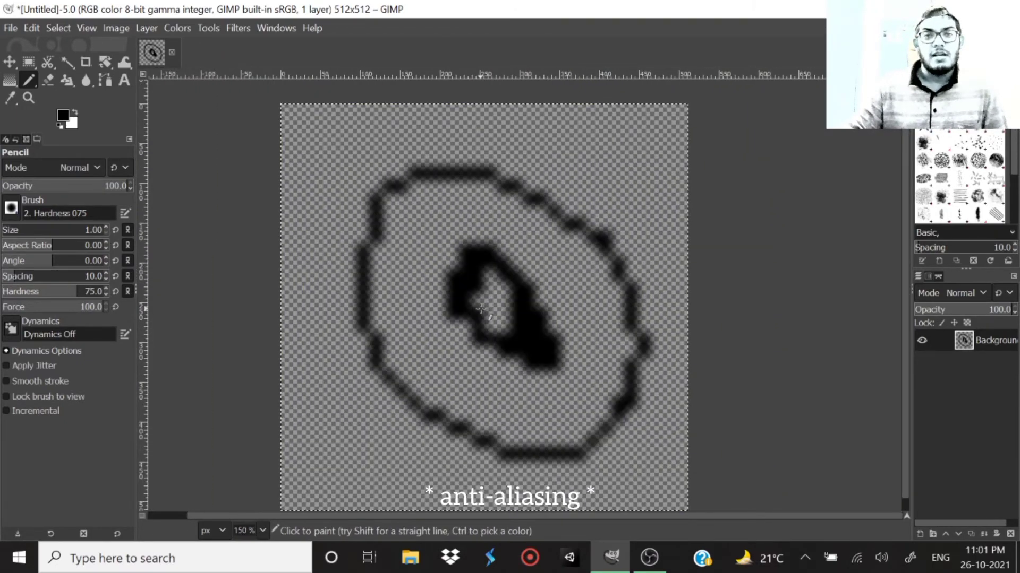
scroll(480, 308, "left", 2)
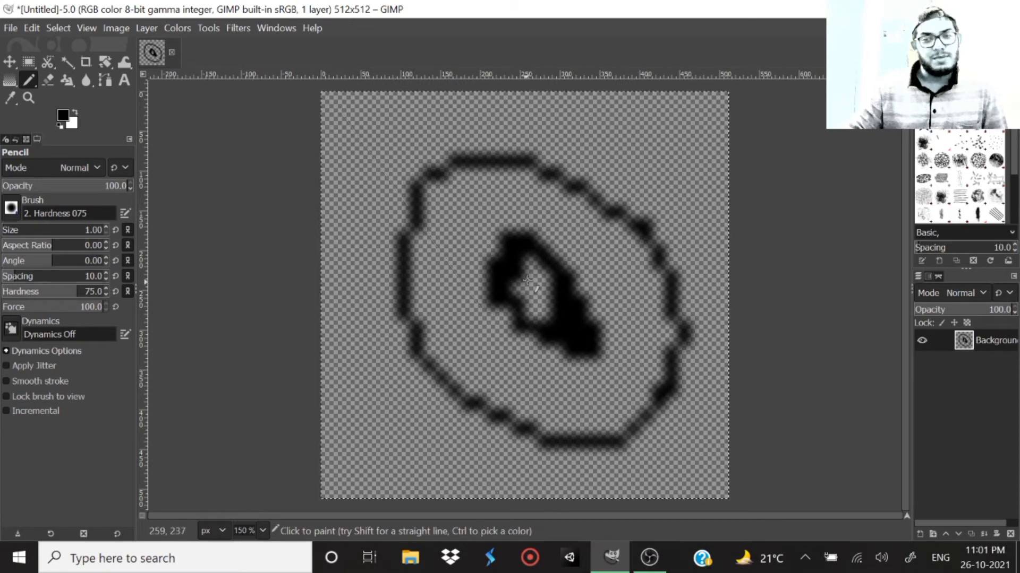
scroll(533, 279, "up", 5)
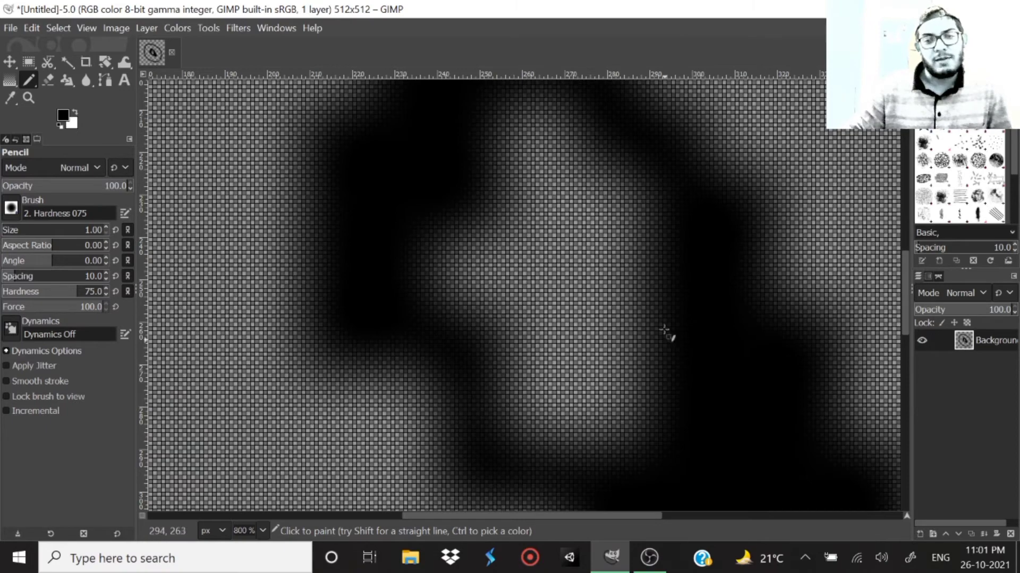
scroll(514, 344, "down", 4)
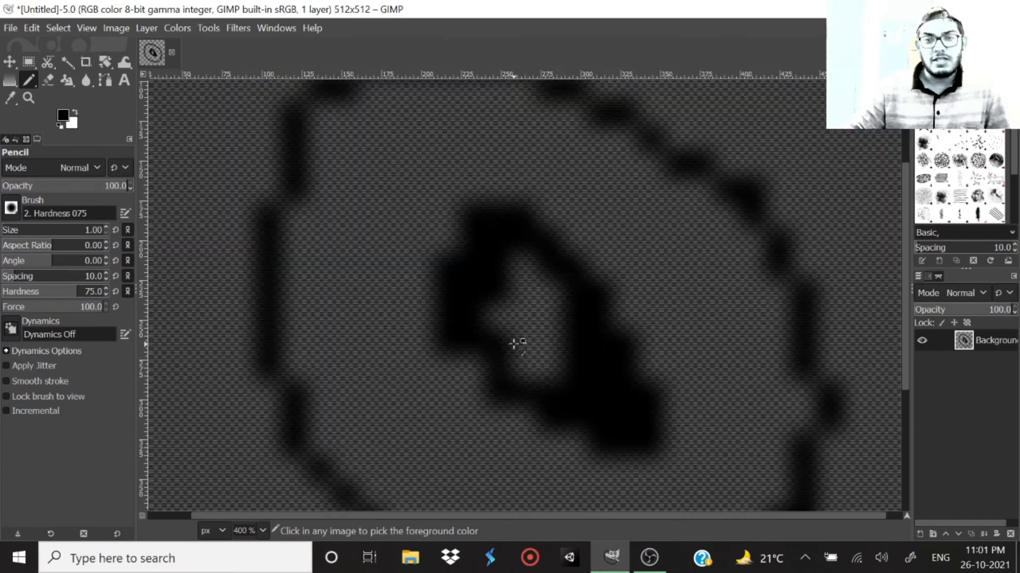
scroll(514, 344, "down", 4)
scroll(514, 344, "up", 1)
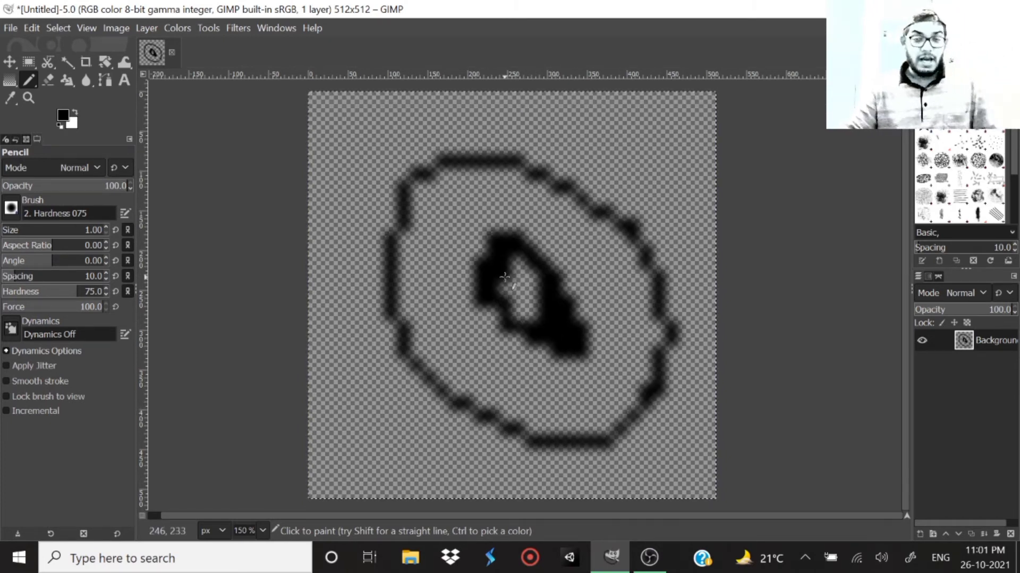
Step: Undo the image scaling and bring the small canvas back to a close working view
key("ctrl+z")
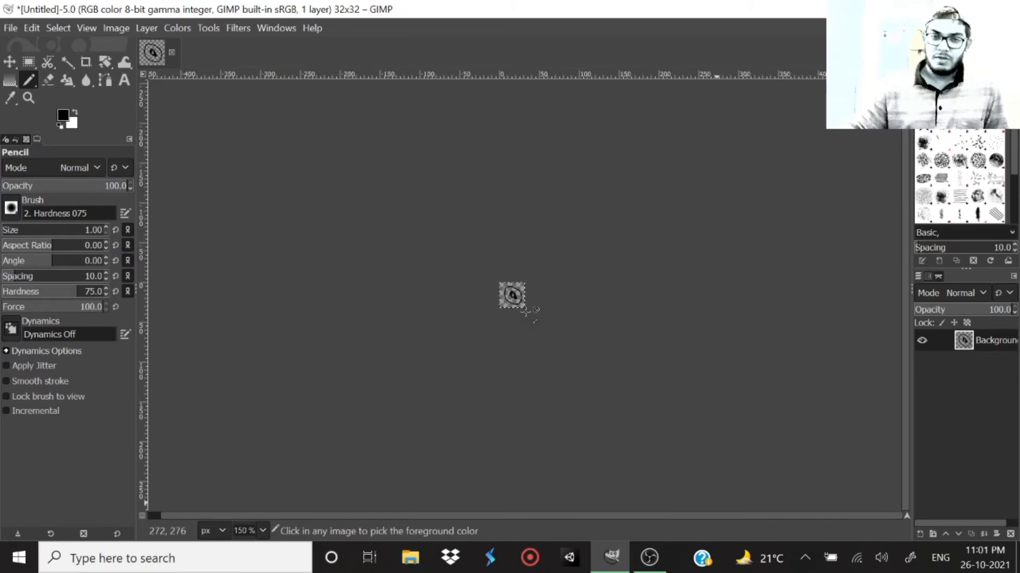
scroll(523, 311, "up", 5)
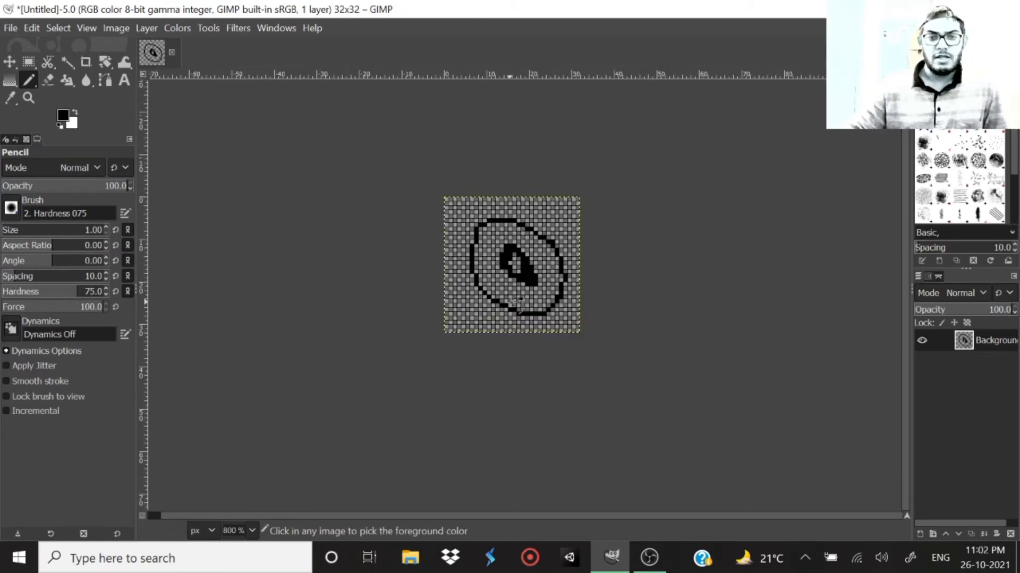
scroll(518, 268, "up", 3)
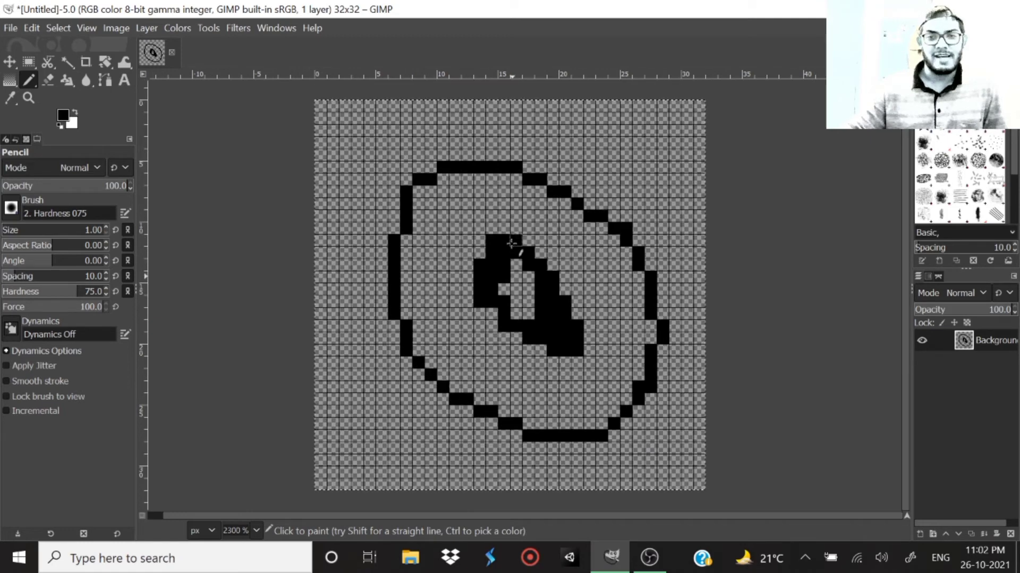
scroll(509, 243, "left", 1)
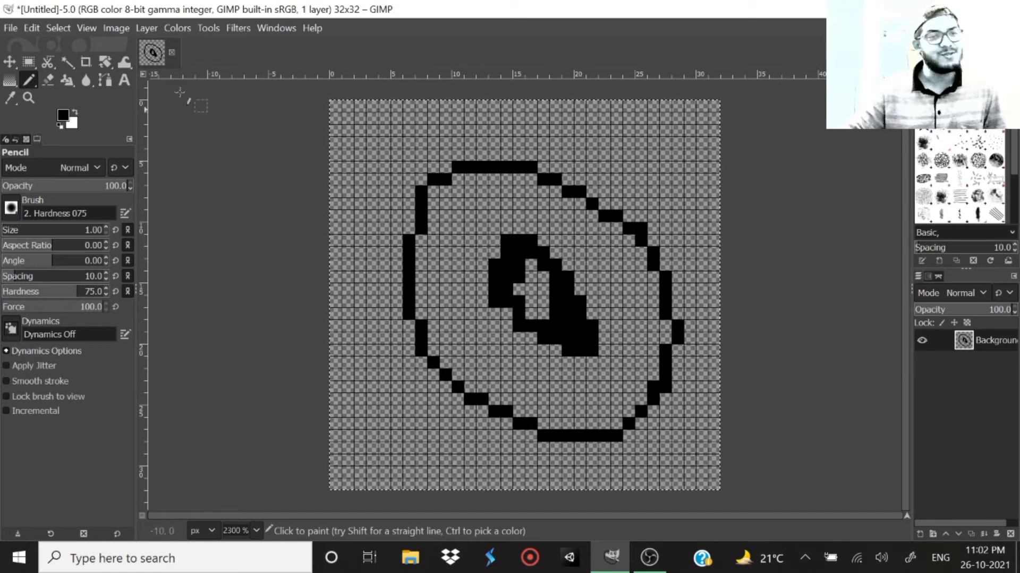
Step: Scale the image to 512 × 512 pixels with interpolation set to None and view the scaled drawing
left_click(115, 26)
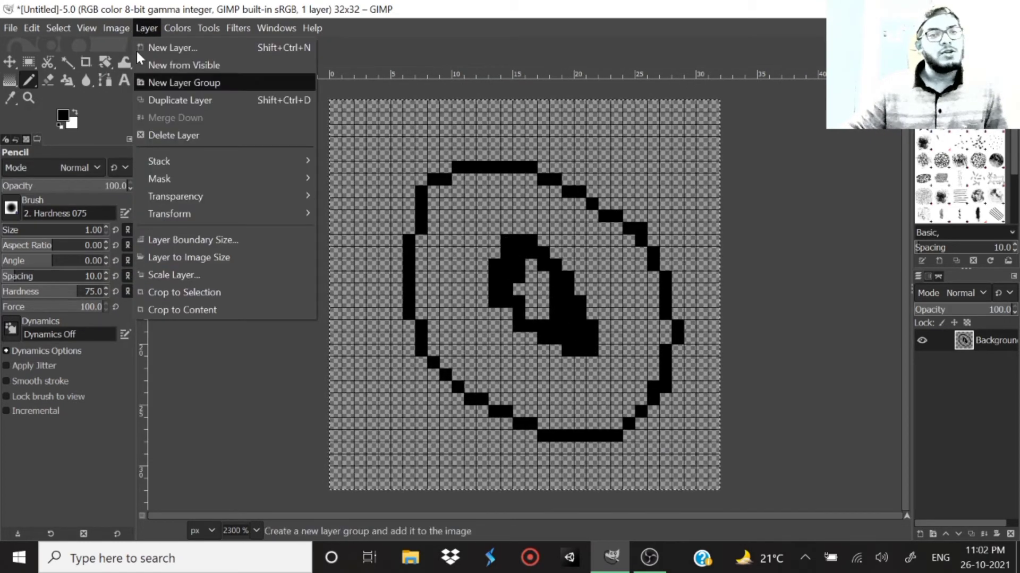
left_click(134, 223)
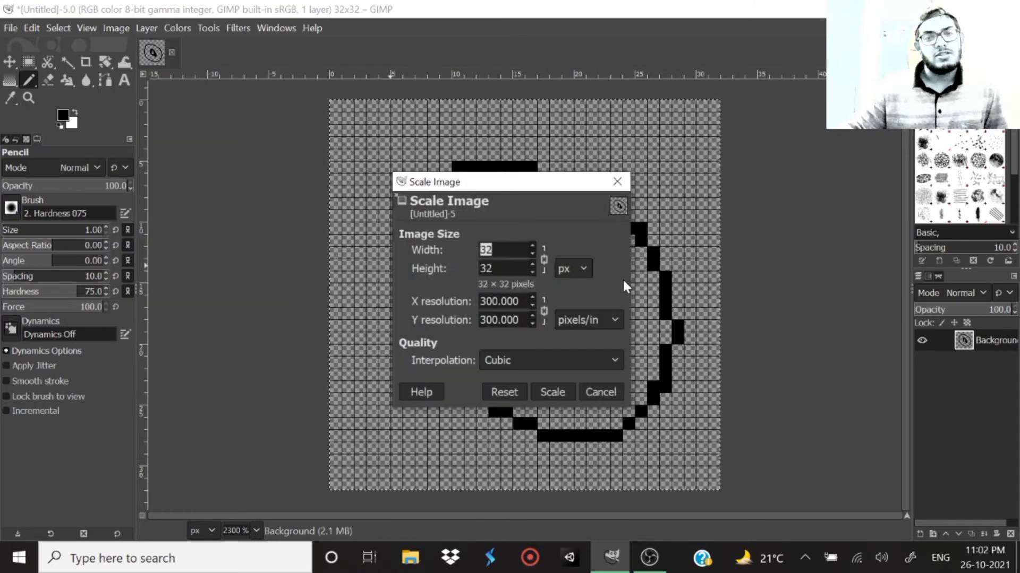
type("512")
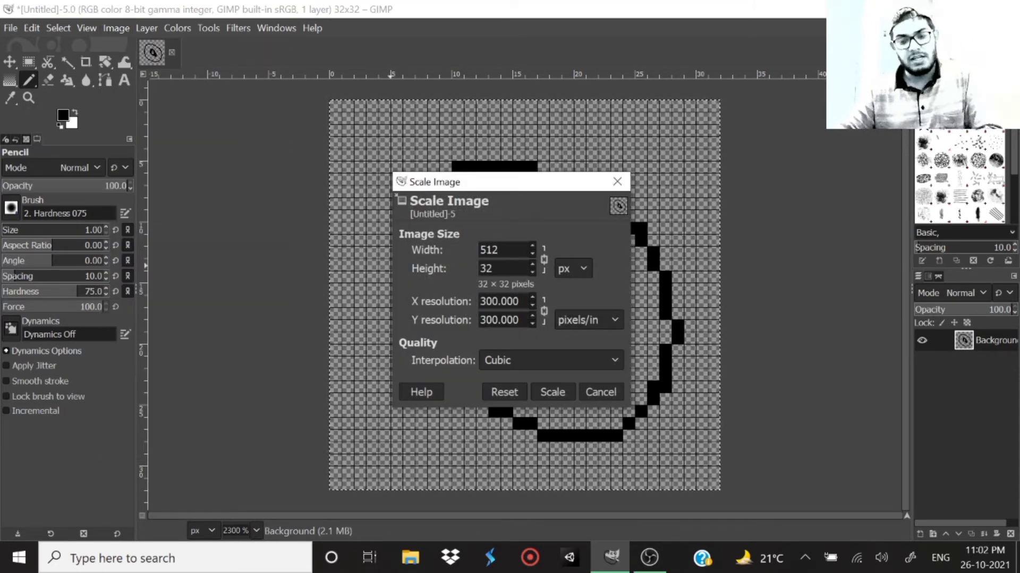
key("Return")
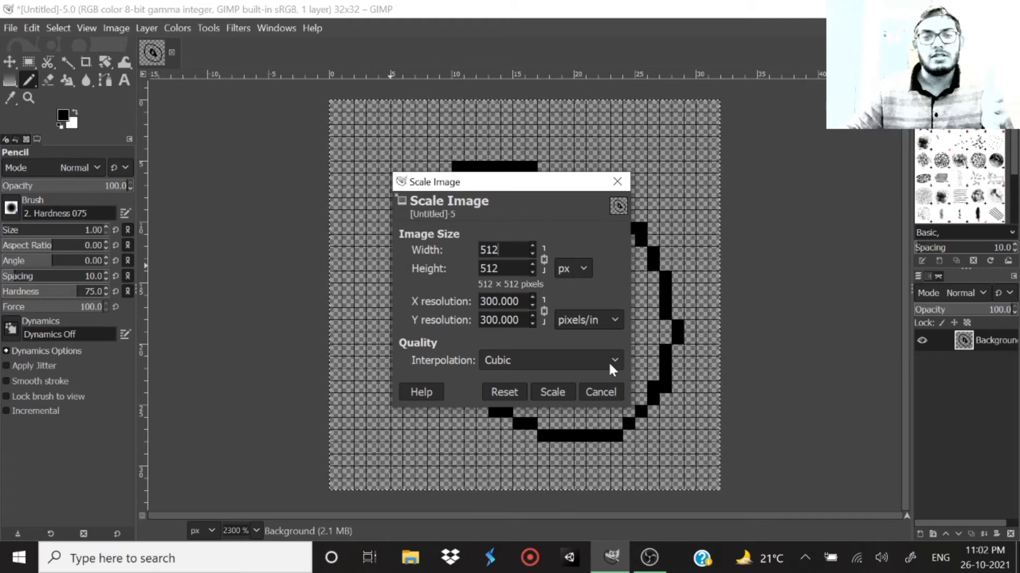
left_click(515, 361)
left_click(517, 323)
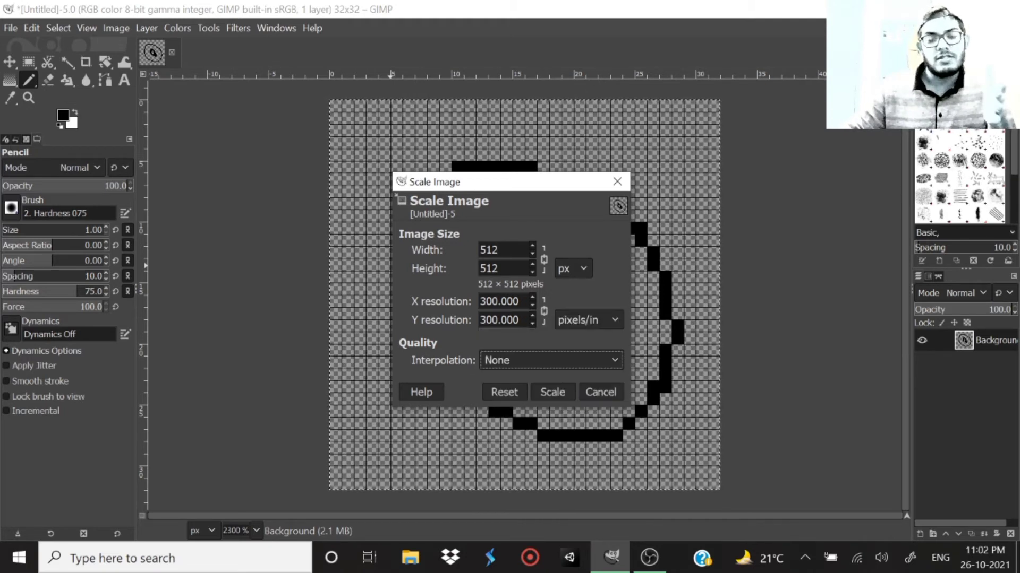
left_click(552, 393)
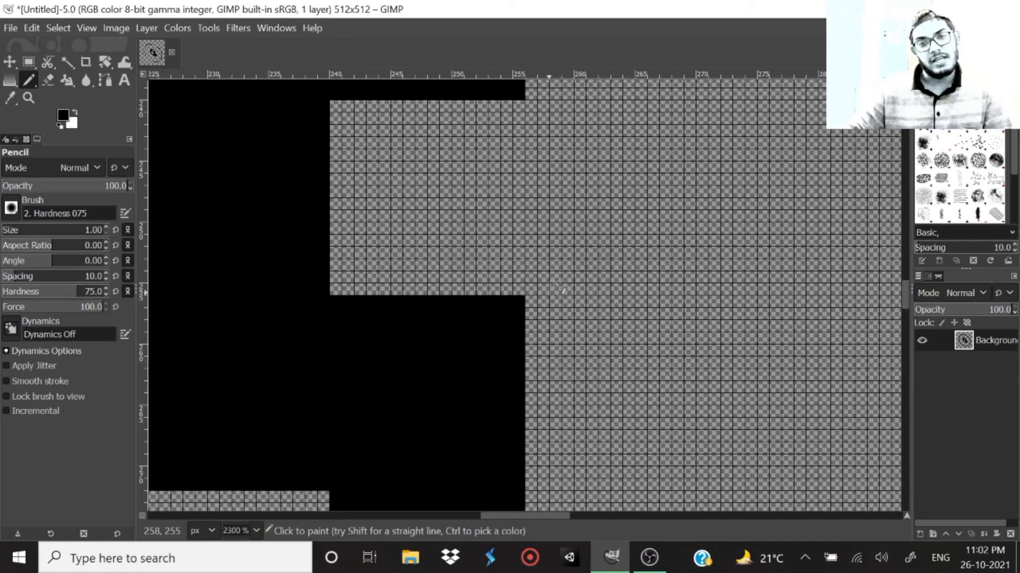
scroll(563, 279, "down", 4)
scroll(562, 280, "down", 7)
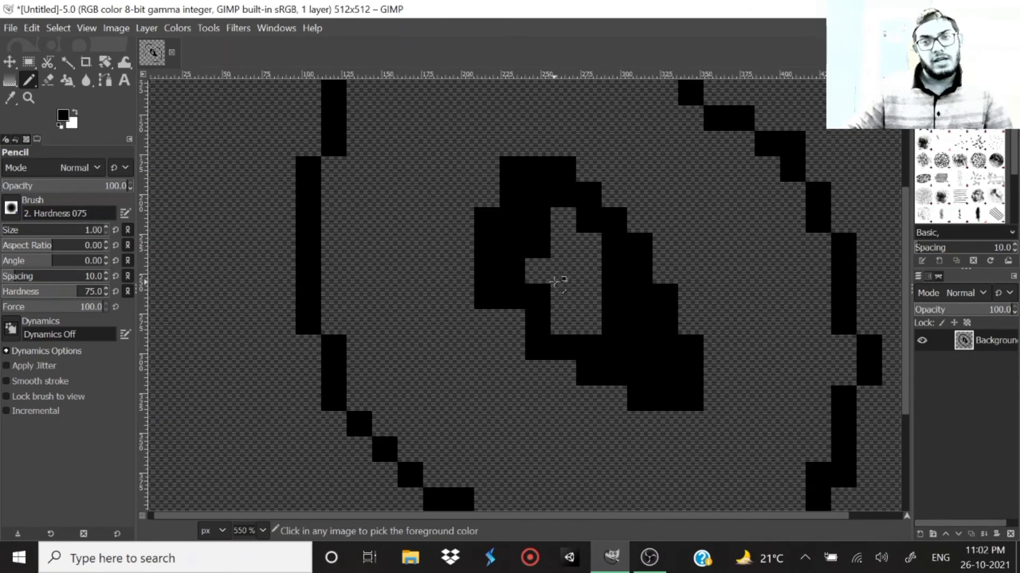
scroll(559, 281, "up", 3)
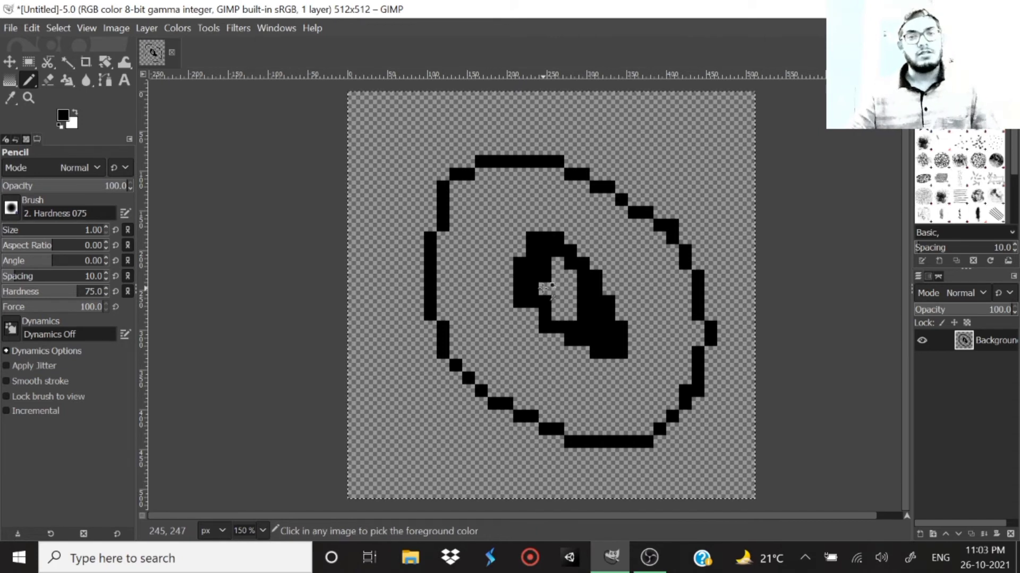
Step: Undo the 512 × 512 scaling and return to a close view of the 32 × 32 canvas
key("ctrl+z")
scroll(555, 285, "up", 5)
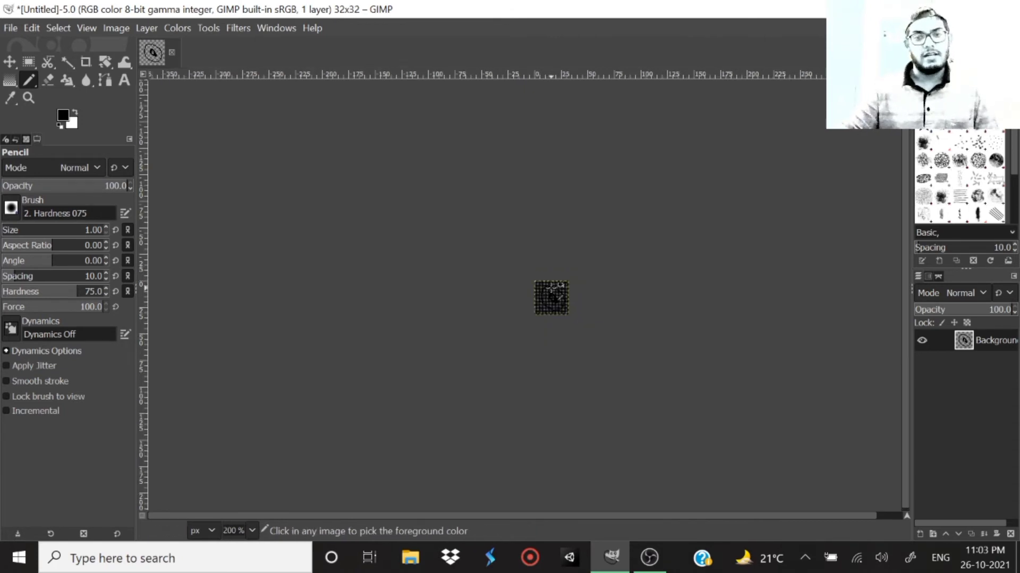
scroll(555, 287, "up", 2)
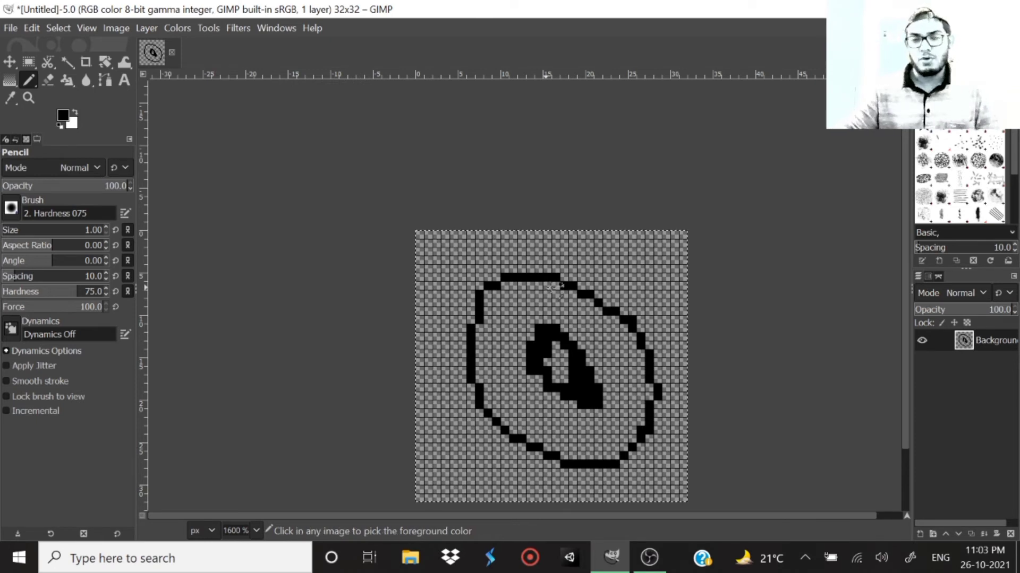
scroll(555, 286, "up", 1)
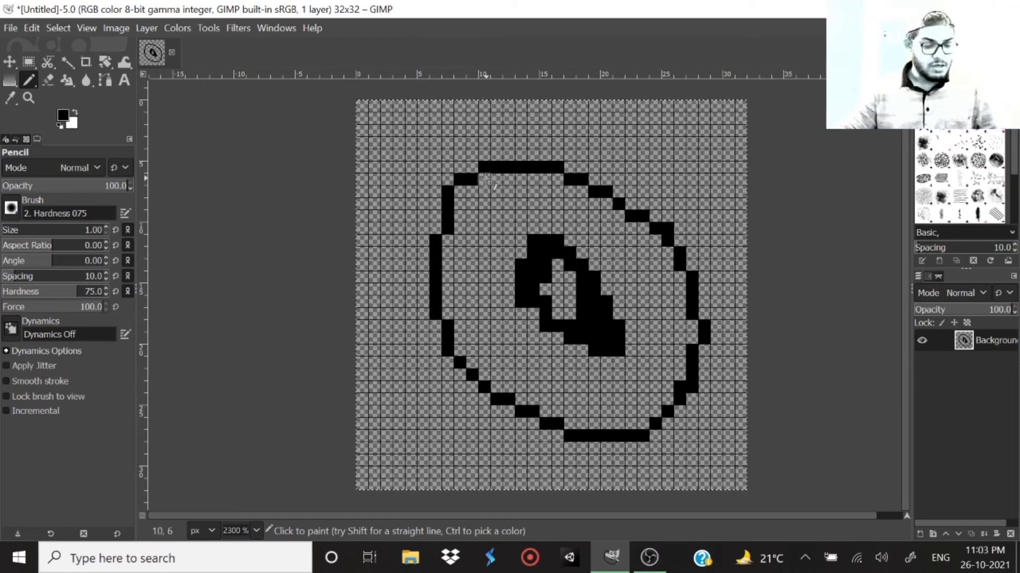
Step: Redo the 512 × 512 image scaling and bring the whole enlarged drawing into view
key("ctrl+z")
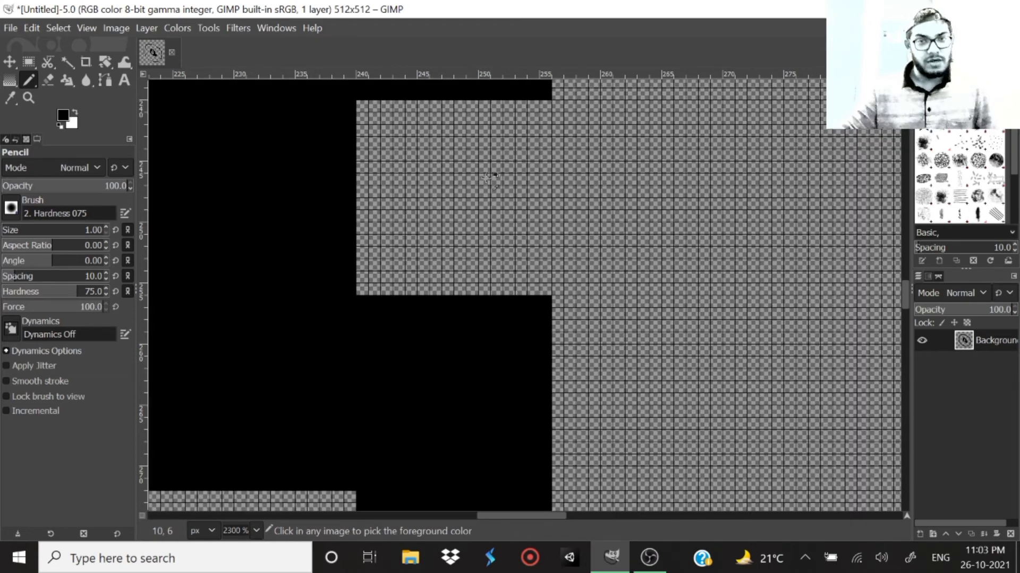
scroll(491, 178, "down", 8)
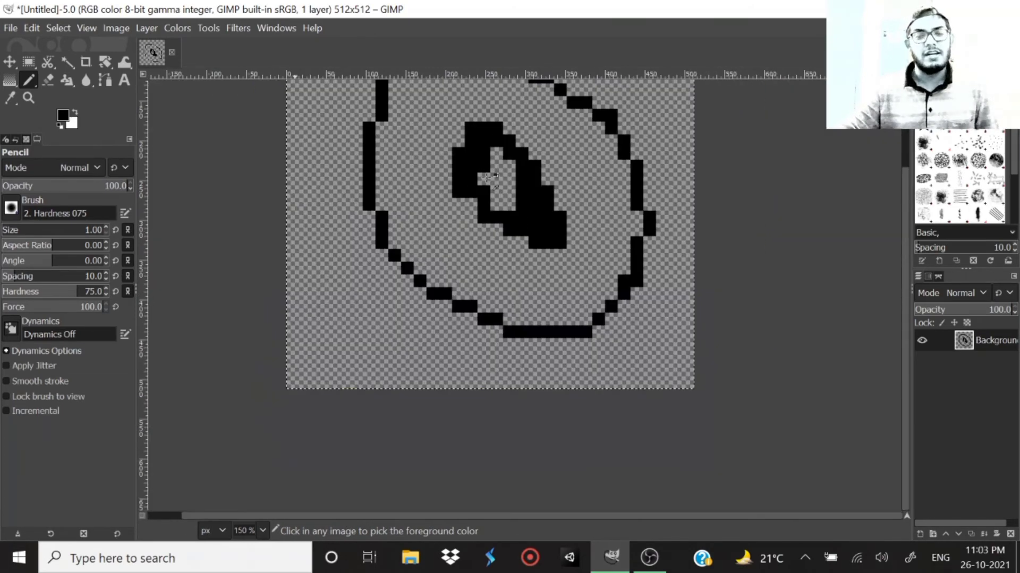
scroll(491, 178, "down", 1)
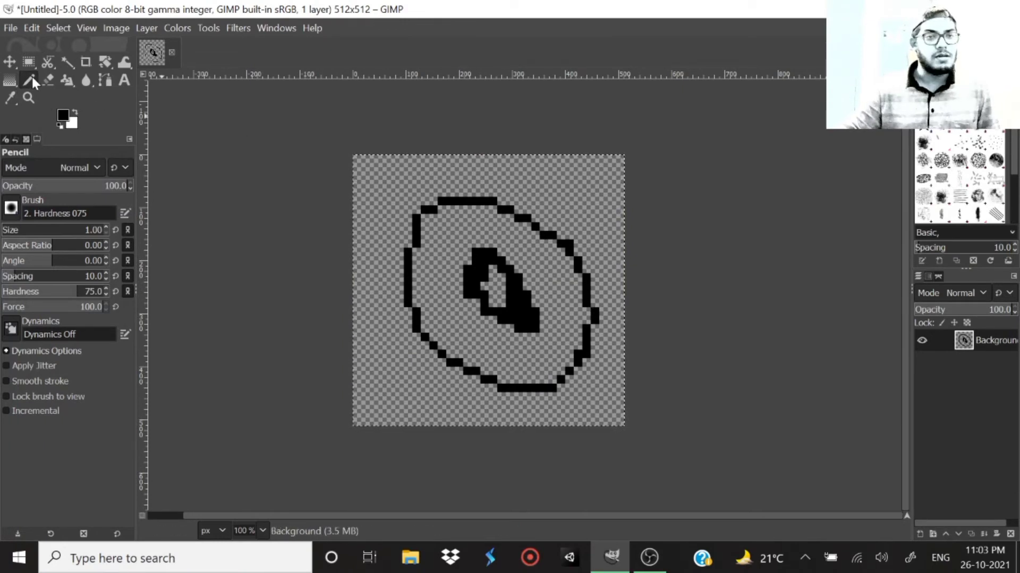
Step: Paint a thick curved stroke inside the black oval with the Pencil at size 63 and the foreground colour red (ff0000)
left_click(31, 230)
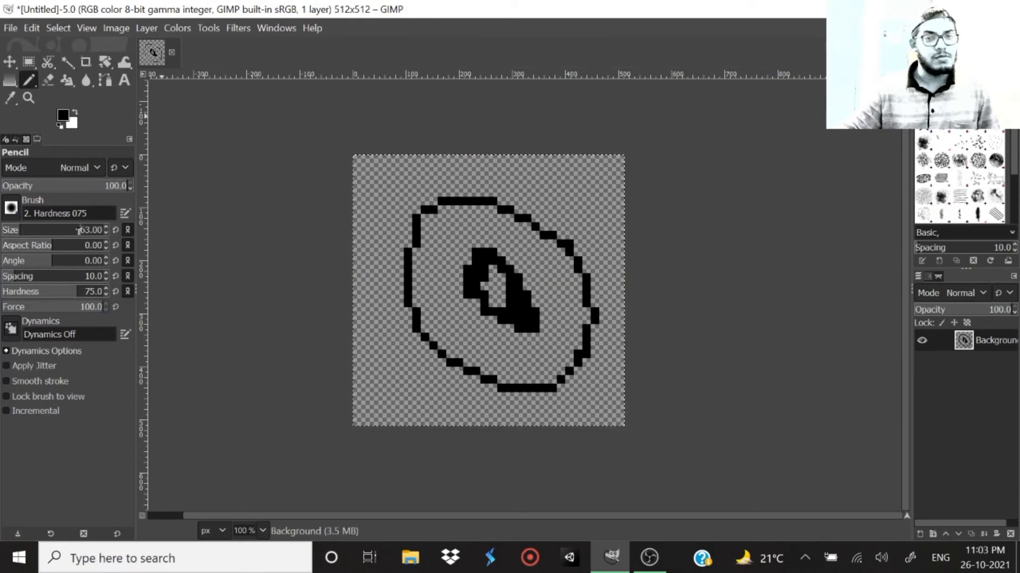
left_click(63, 119)
left_click_drag(63, 130, 124, 13)
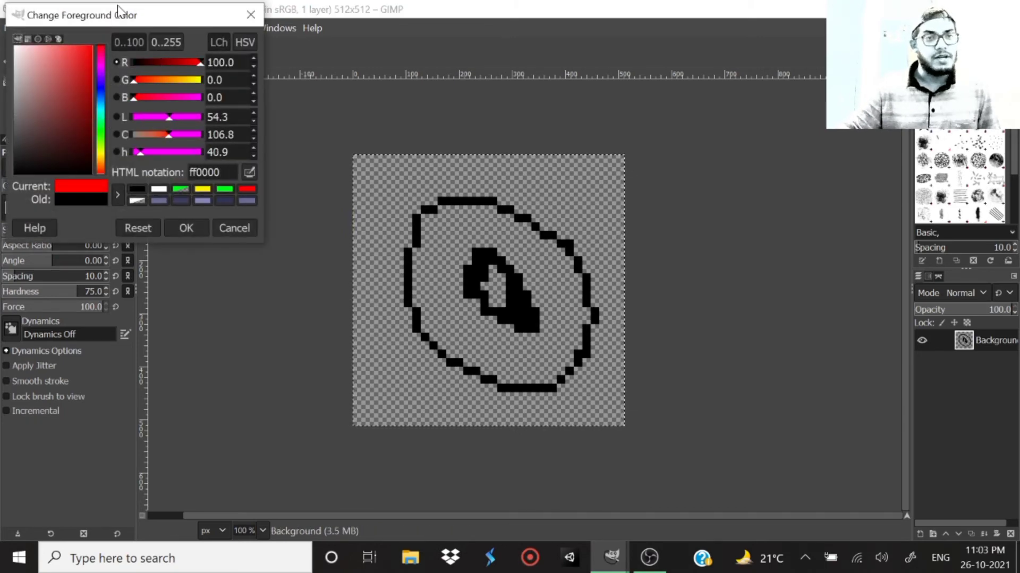
left_click(180, 226)
mouse_move(473, 237)
left_mouse_down()
mouse_move(443, 247)
mouse_move(435, 291)
mouse_move(440, 322)
mouse_move(460, 342)
mouse_move(531, 365)
mouse_move(563, 343)
mouse_move(565, 298)
left_mouse_up()
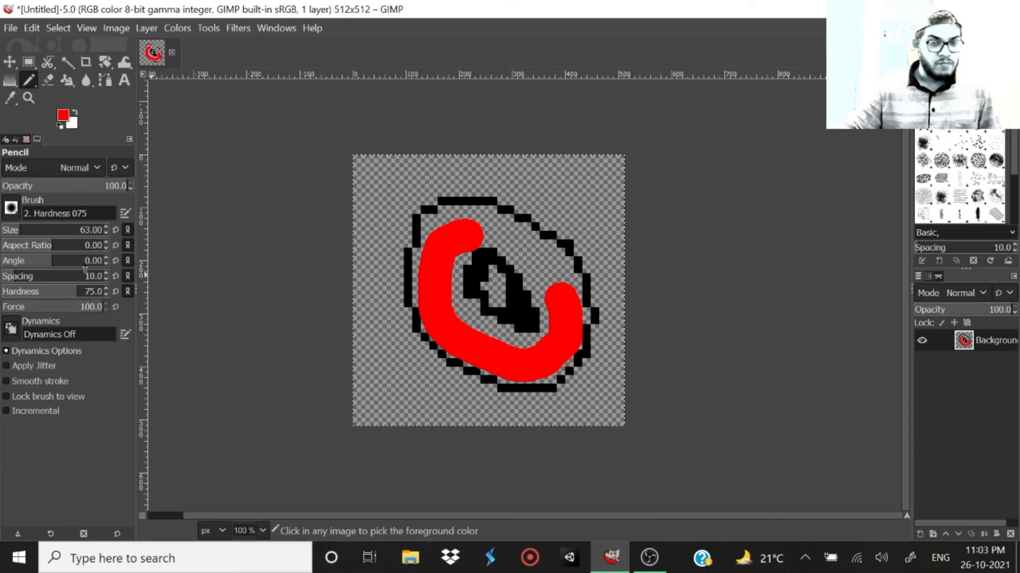
Step: Undo the thick red stroke and the image scaling, returning to a close view of the 32 × 32 canvas
key("ctrl+z")
key("ctrl+z")
scroll(531, 266, "up", 6)
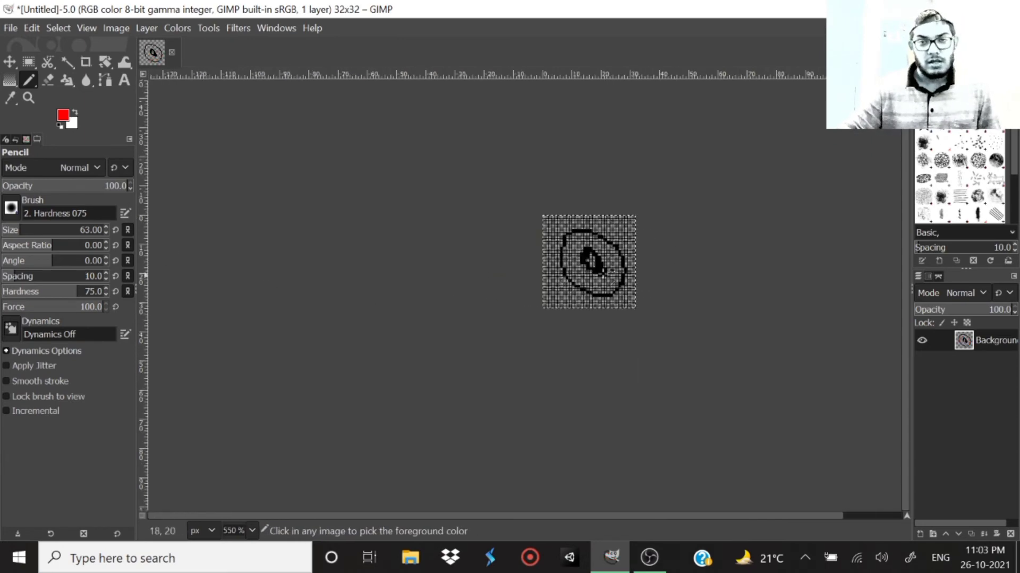
scroll(657, 231, "up", 4)
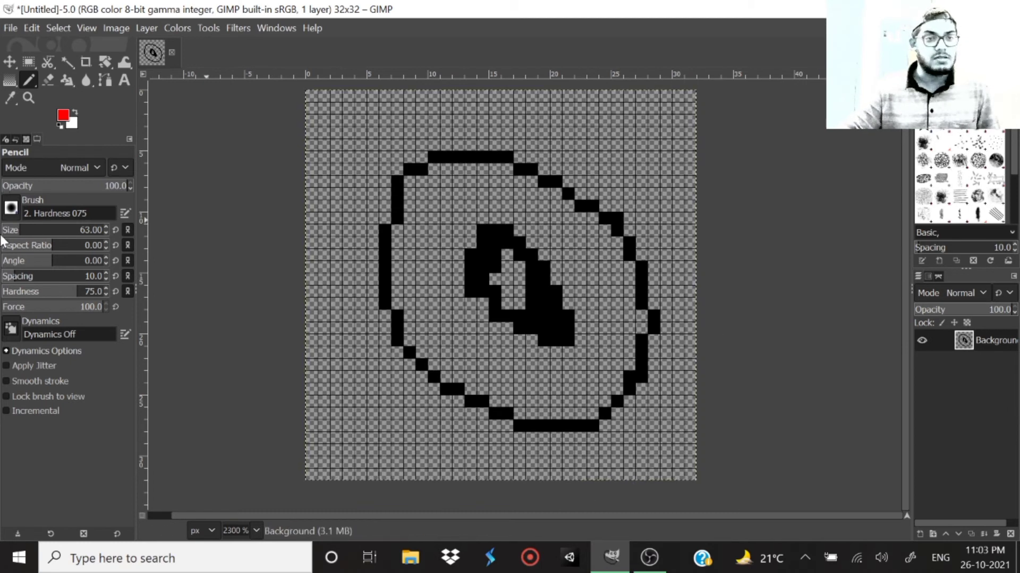
Step: Draw a red loop between the black oval and the inner ring with the Pencil at size 1, thickened along its upper side
left_click(10, 232)
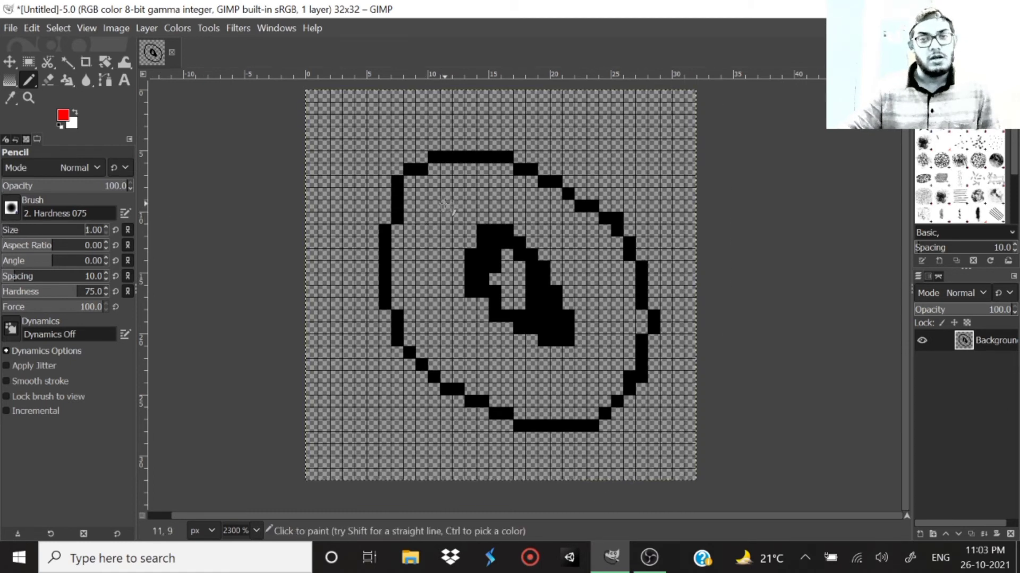
mouse_move(446, 205)
left_mouse_down()
mouse_move(432, 260)
mouse_move(438, 305)
mouse_move(458, 331)
mouse_move(540, 379)
mouse_move(589, 390)
mouse_move(595, 303)
mouse_move(568, 254)
left_mouse_up()
mouse_move(531, 218)
left_mouse_down()
mouse_move(447, 205)
mouse_move(567, 244)
mouse_move(515, 194)
mouse_move(571, 247)
mouse_move(451, 183)
mouse_move(499, 181)
mouse_move(478, 167)
mouse_move(448, 178)
mouse_move(433, 170)
mouse_move(417, 193)
mouse_move(434, 193)
left_mouse_up()
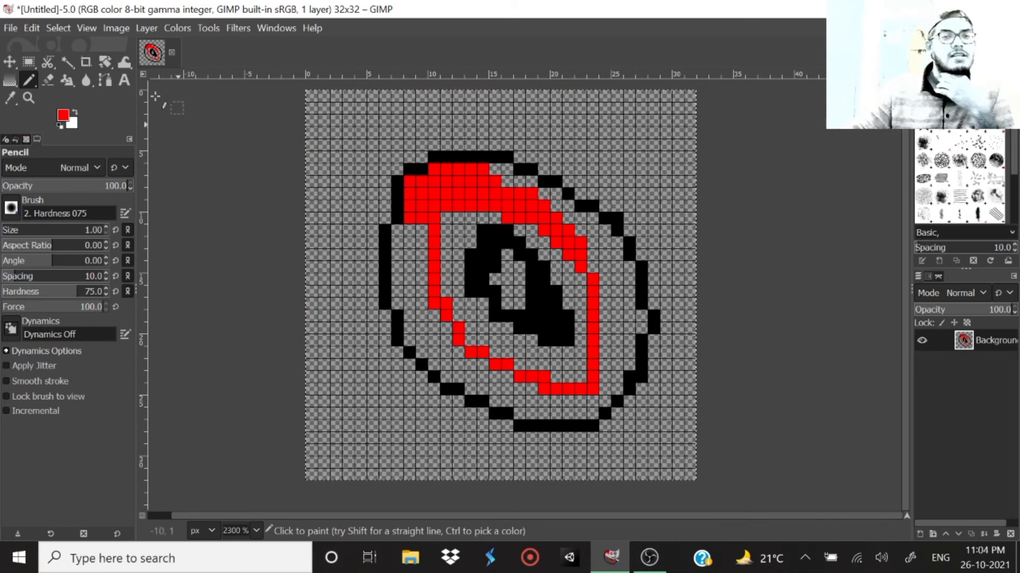
Step: Scale the image to 1024 × 1024 pixels with interpolation None
left_click(119, 28)
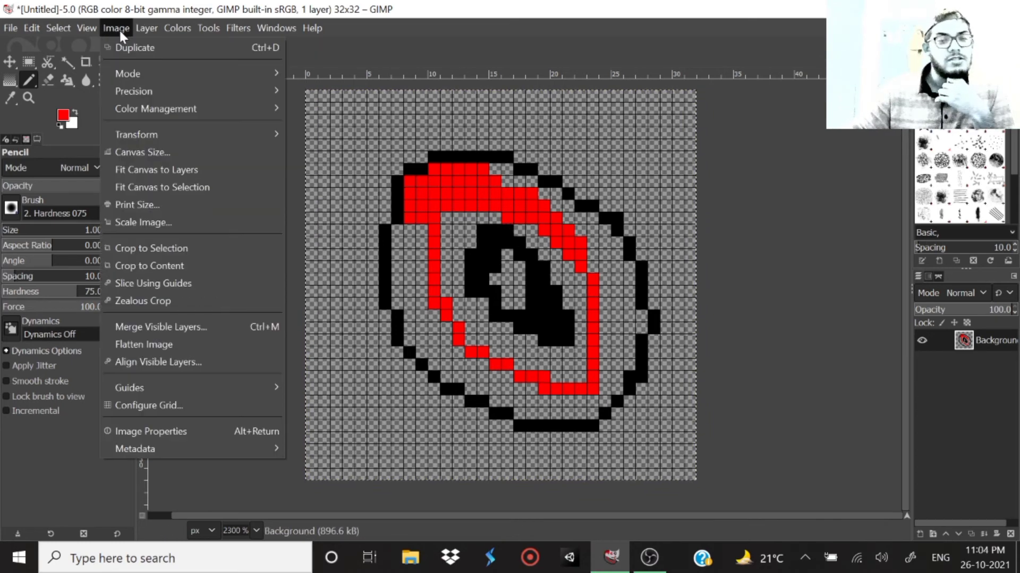
left_click(124, 224)
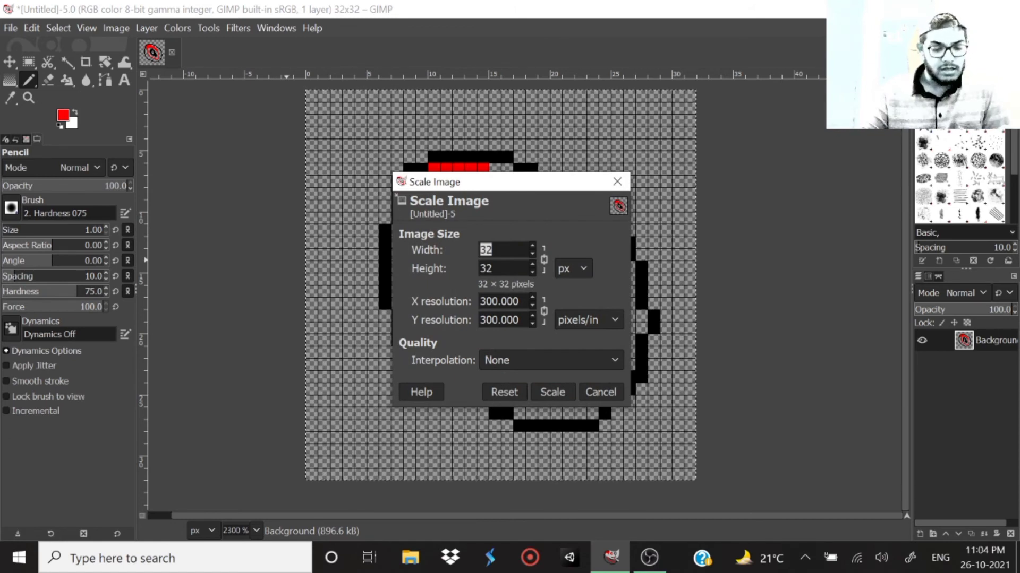
type("1024")
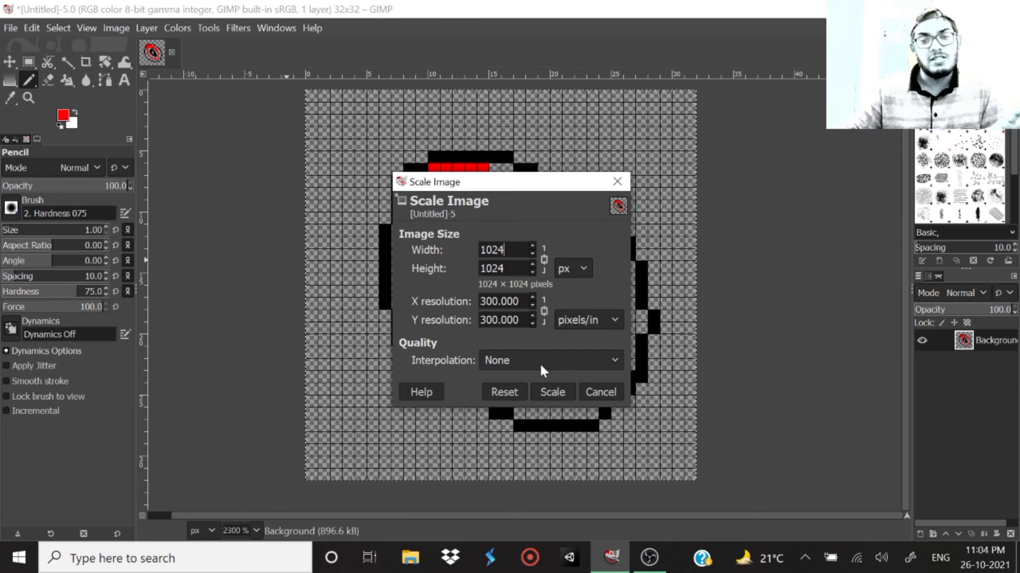
left_click(550, 393)
Step: Examine the edge sharpness of the red and black pixels in the enlarged drawing, both close up and as a whole
scroll(523, 278, "down", 4)
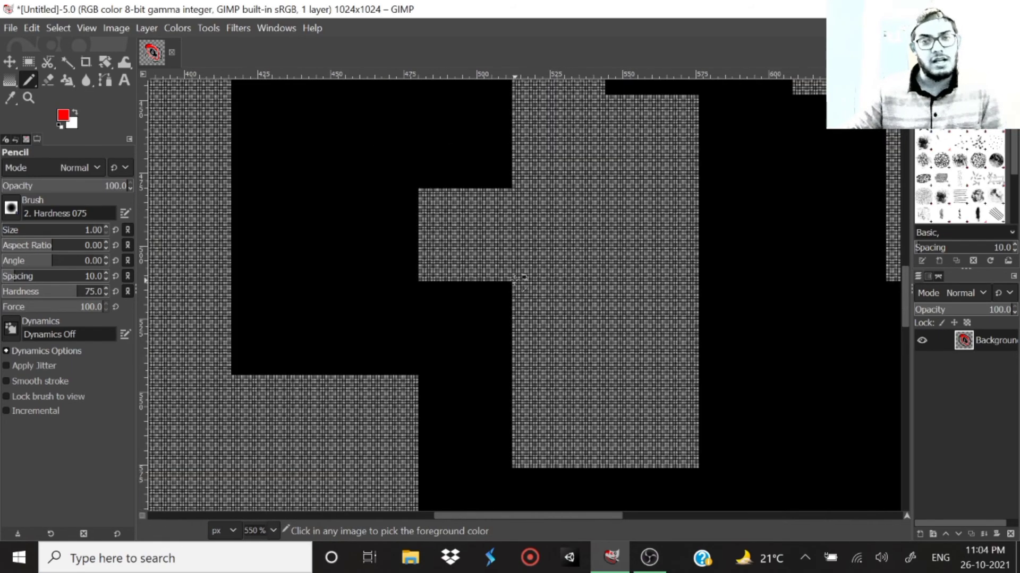
scroll(523, 278, "down", 2)
scroll(523, 278, "down", 7)
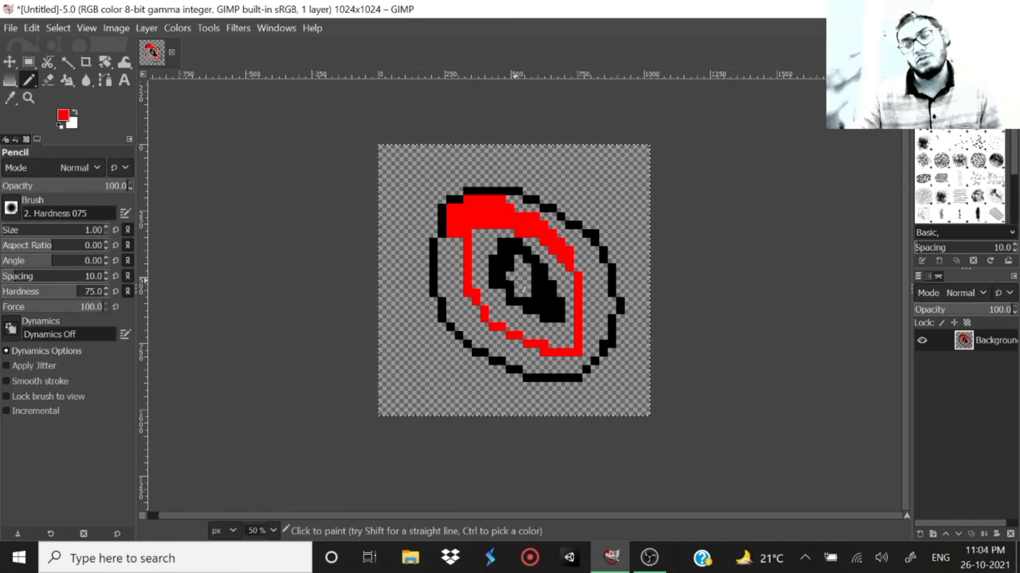
scroll(523, 278, "up", 1)
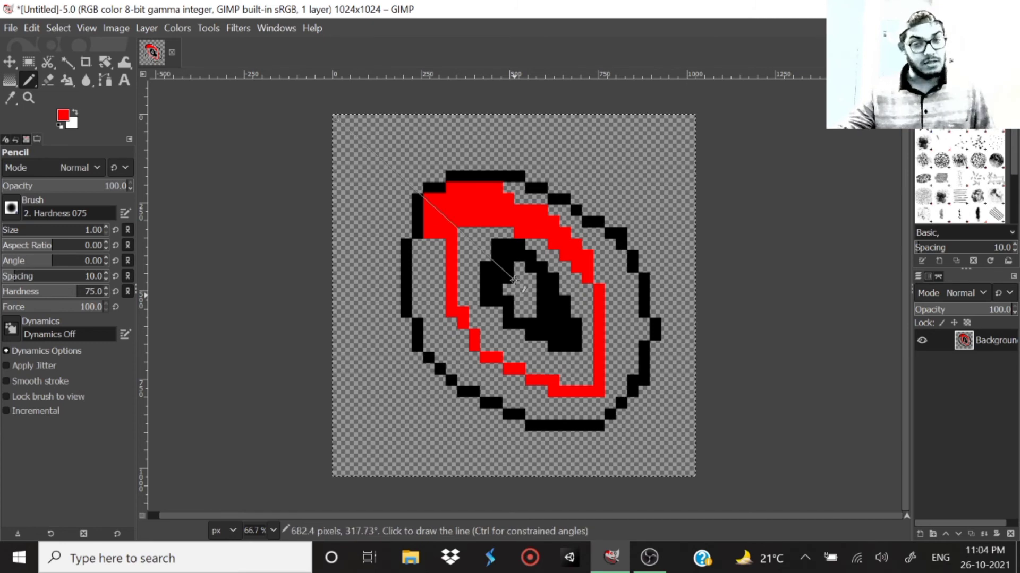
scroll(514, 280, "left", 1)
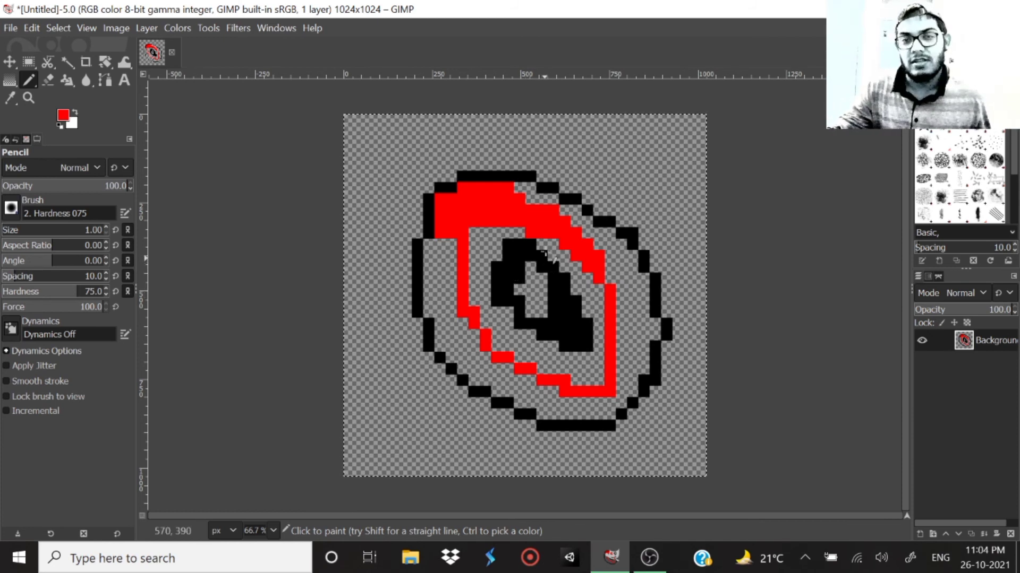
scroll(553, 253, "up", 2, "ctrl")
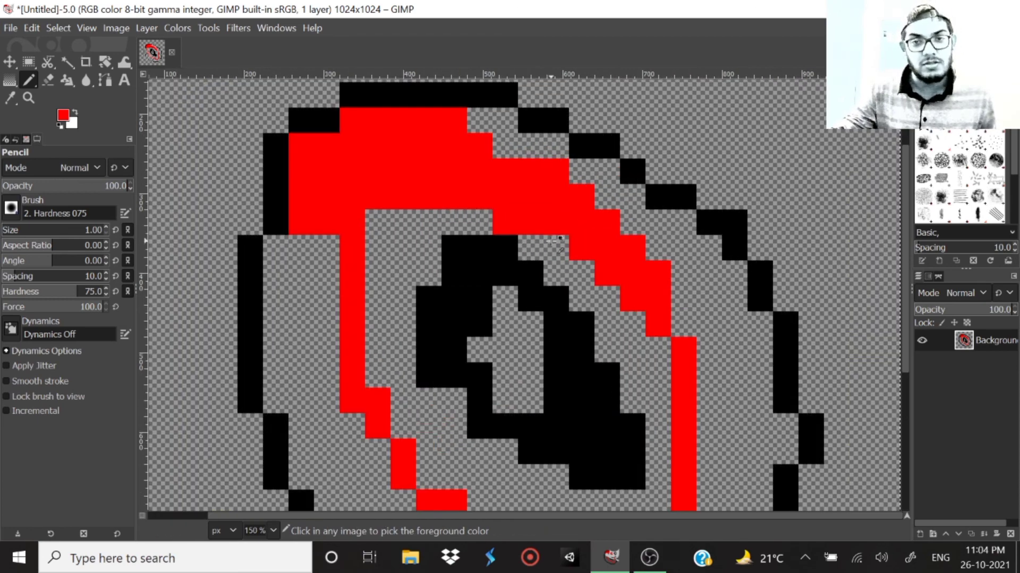
scroll(546, 239, "up", 5, "ctrl")
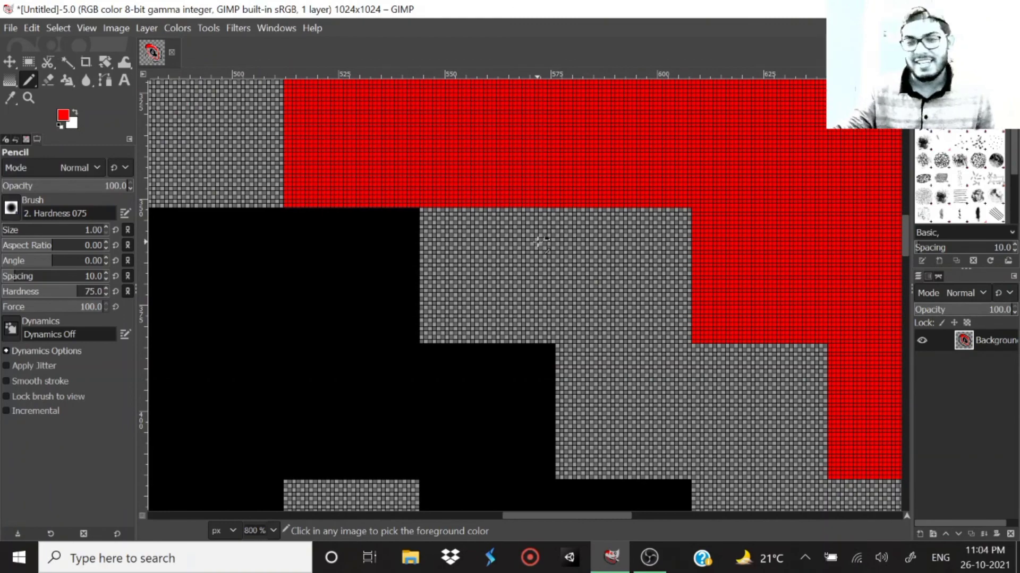
scroll(541, 241, "down", 3, "ctrl")
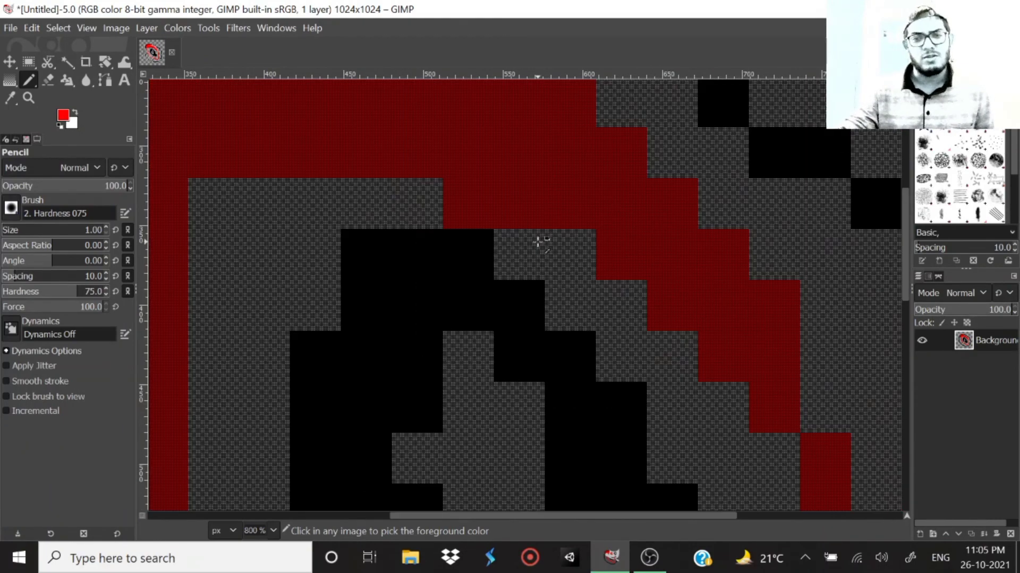
scroll(538, 242, "down", 8, "ctrl")
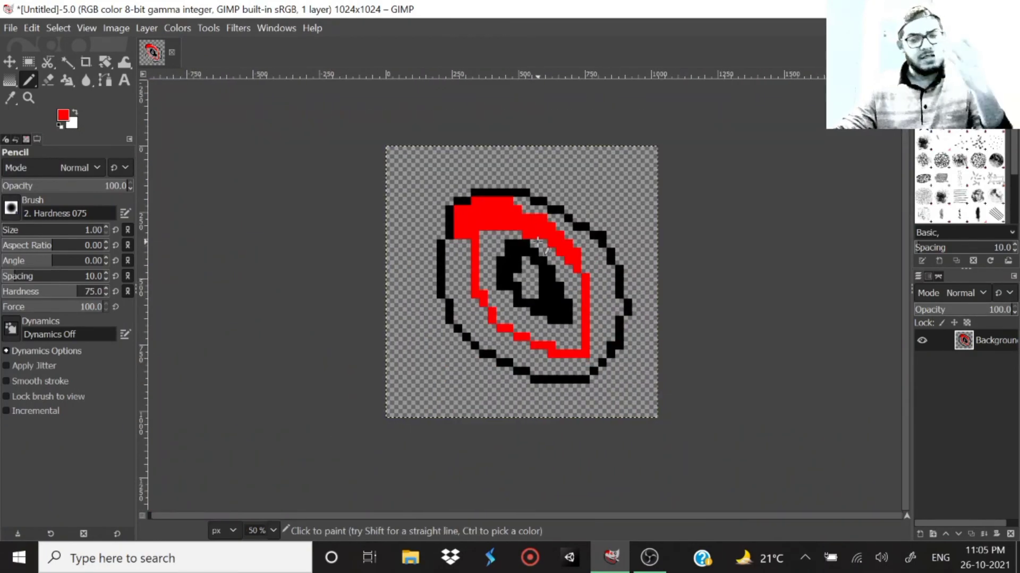